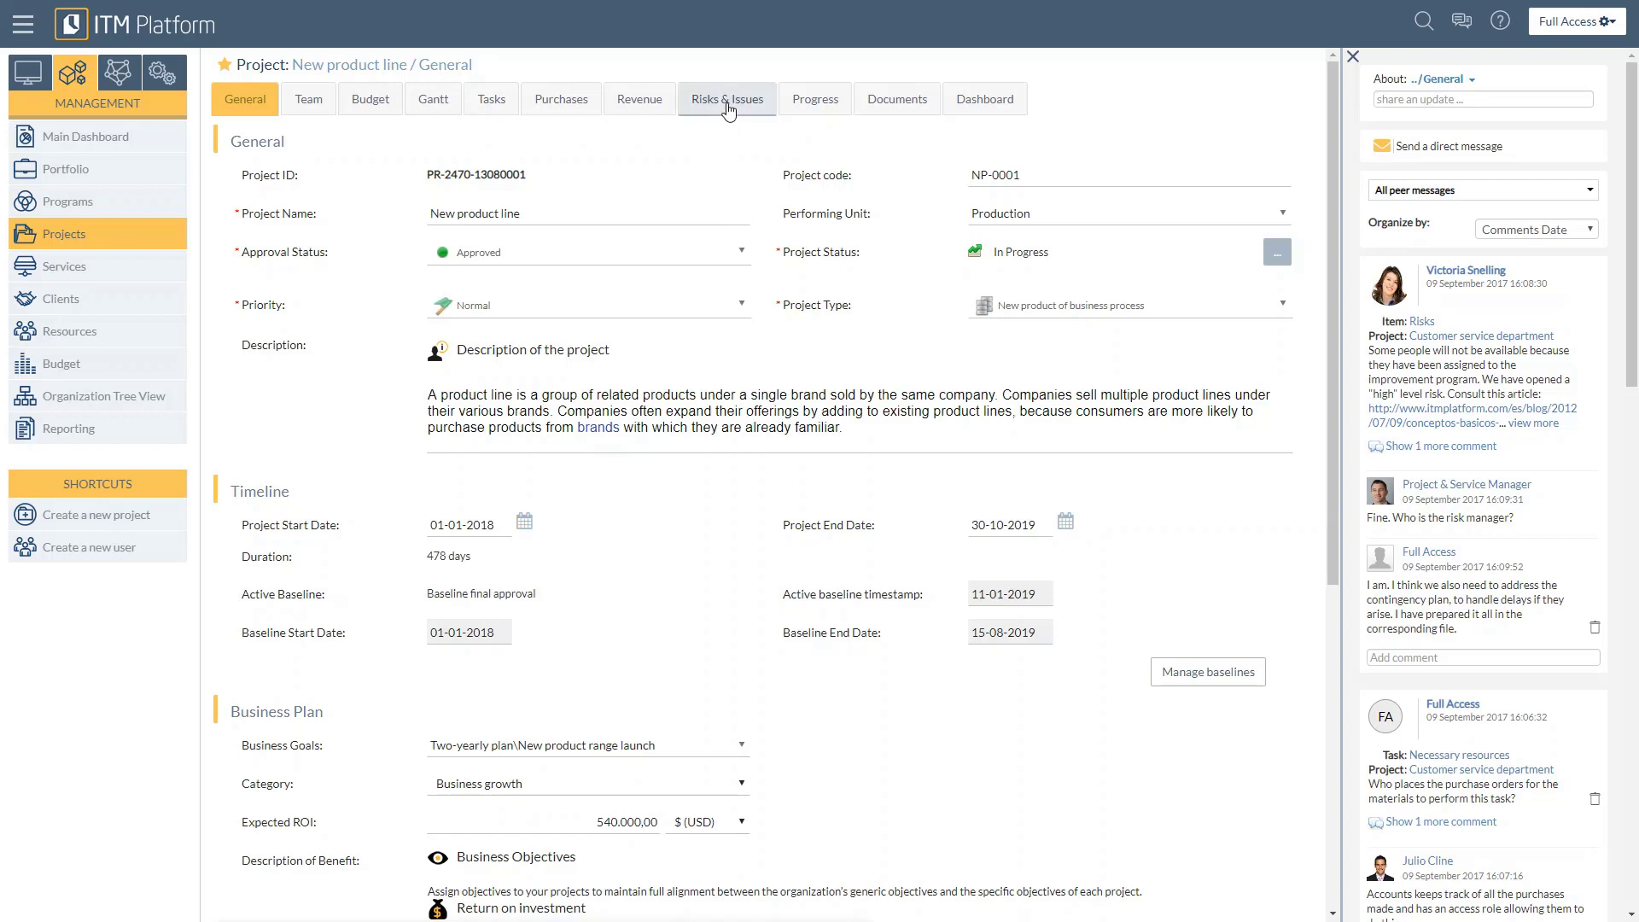
Step: Open the project's Risks & Issues section and check which view options the risks offer
{"action": "left_click", "coordinate": [728, 107]}
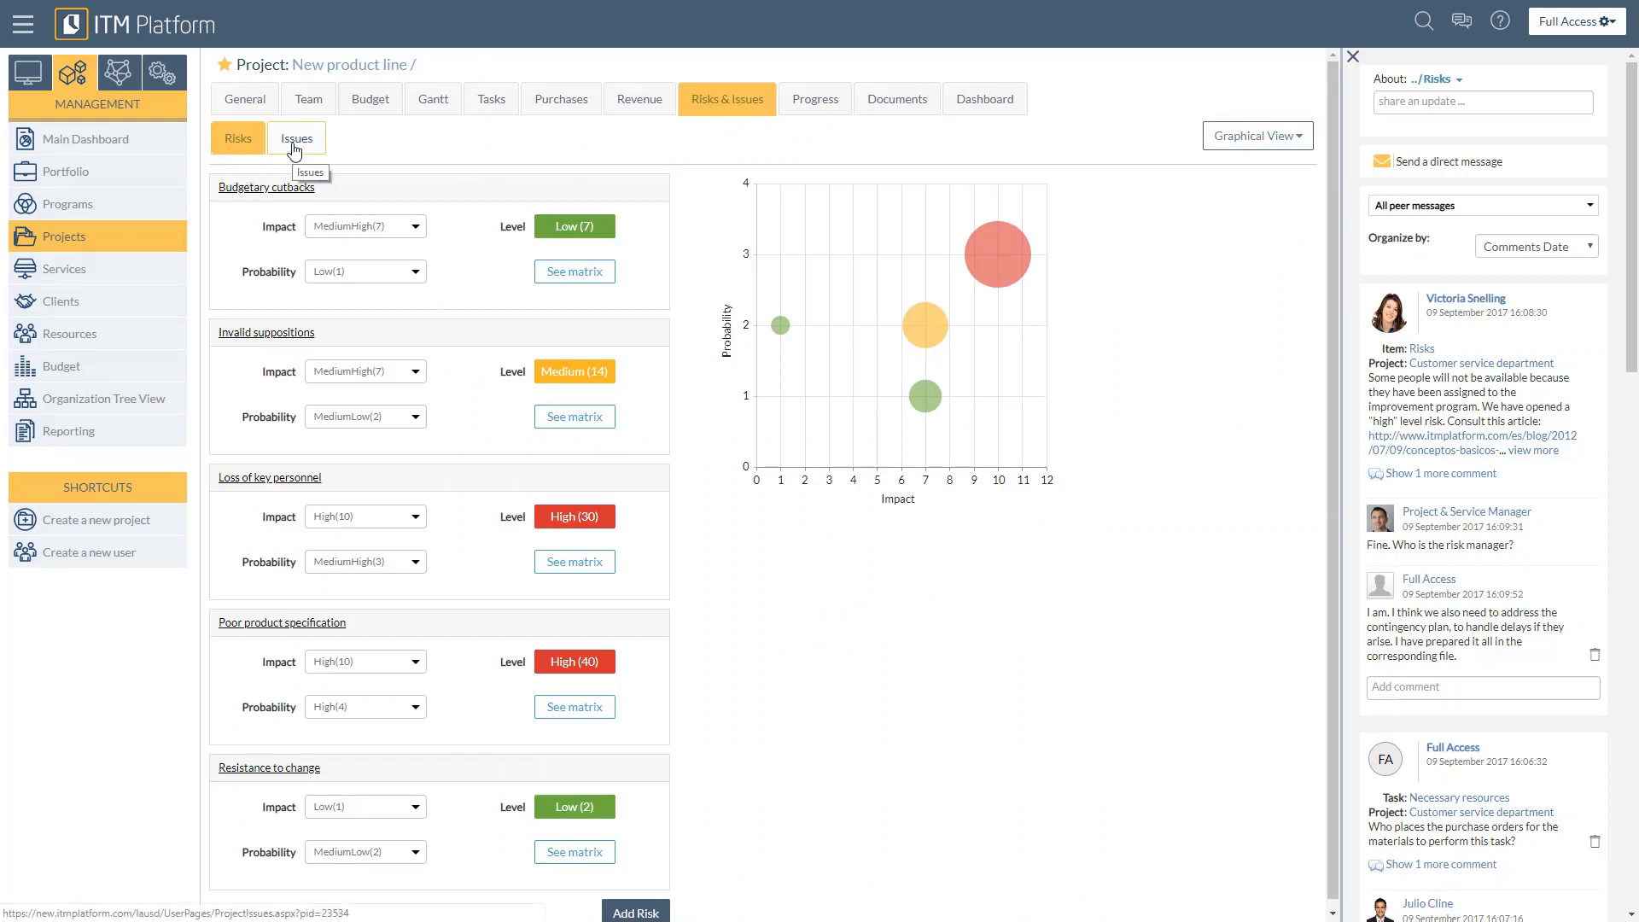
{"action": "left_click", "coordinate": [1233, 151]}
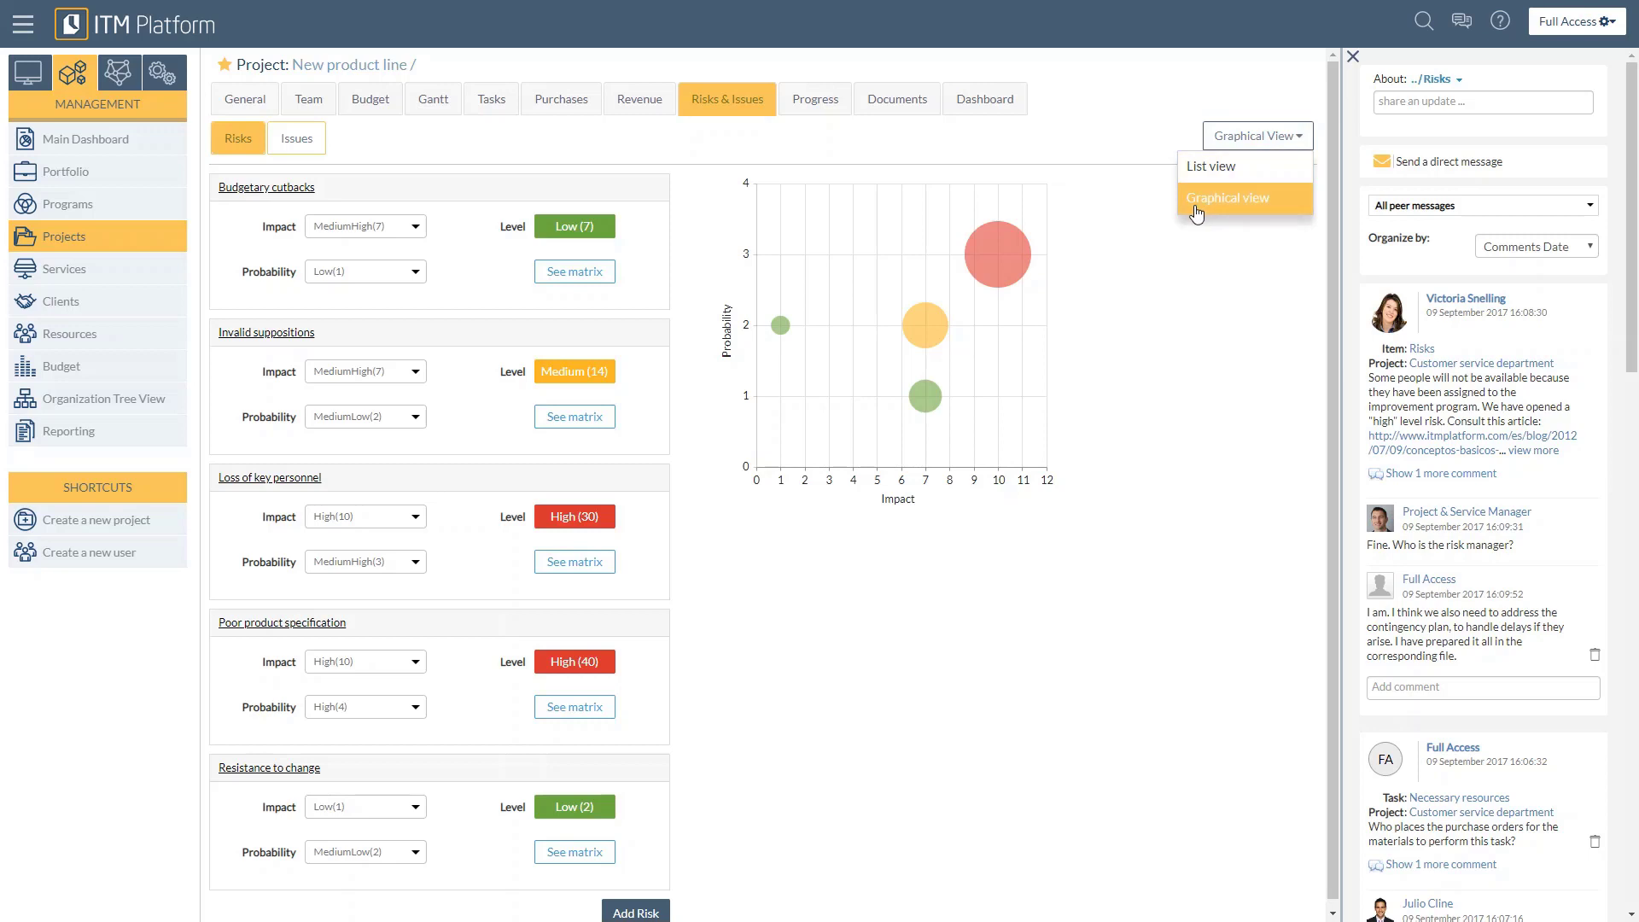
{"action": "left_click", "coordinate": [1117, 210]}
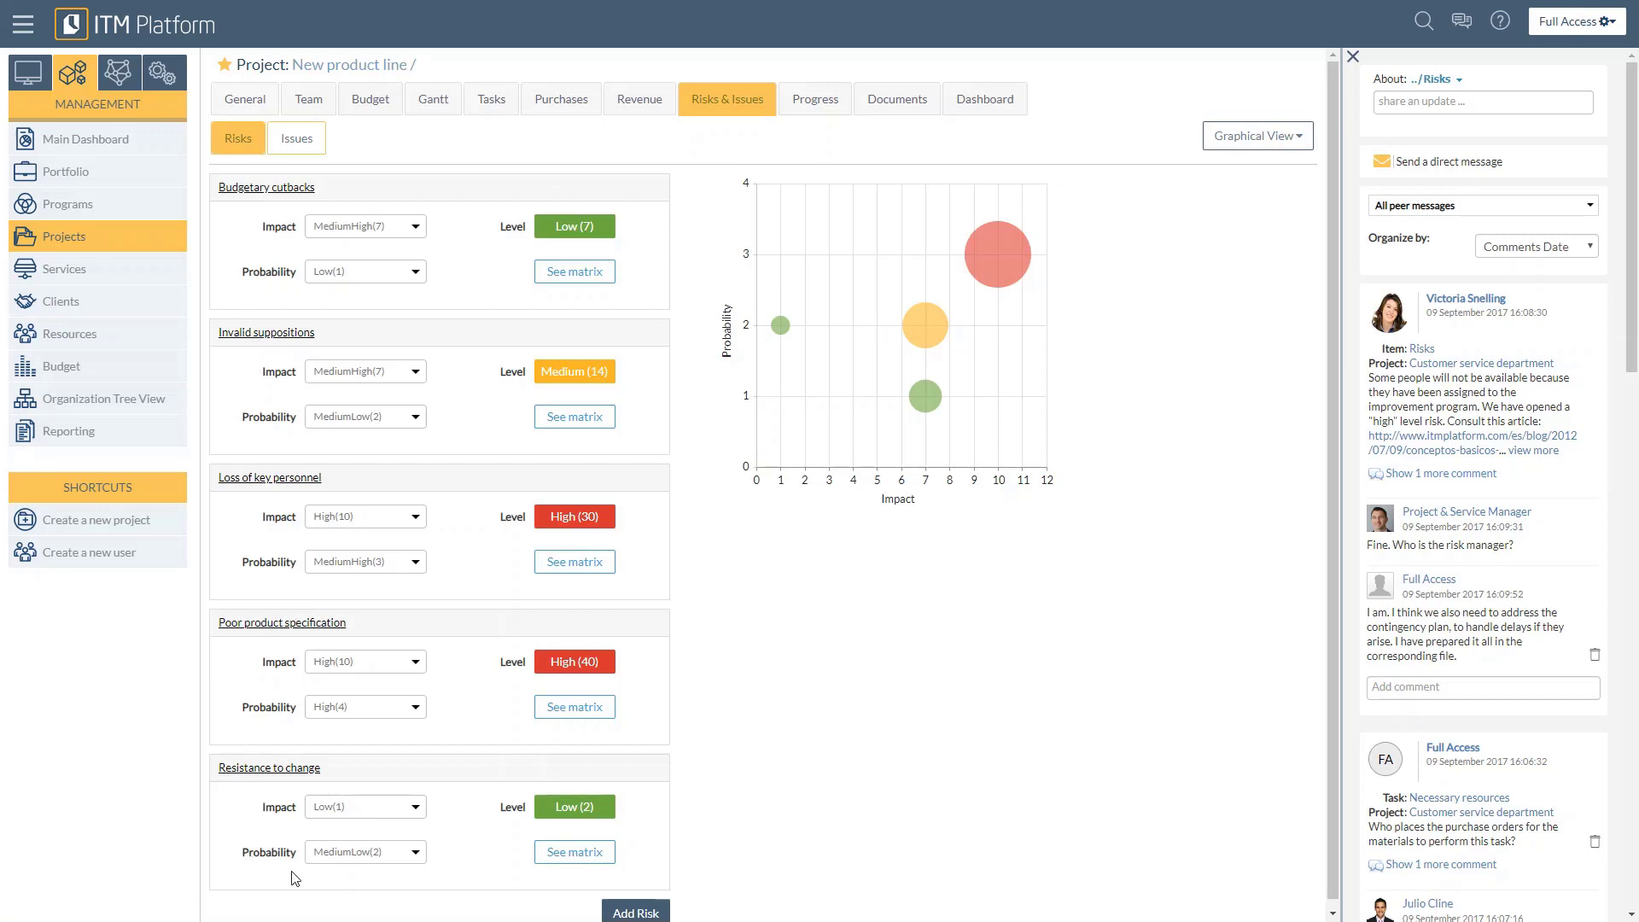
Step: Examine the matrices of the Resistance to change, Poor product specification and Invalid suppositions risks, and the Budgetary cutbacks bubble
{"action": "left_click", "coordinate": [597, 854]}
{"action": "left_click", "coordinate": [608, 716]}
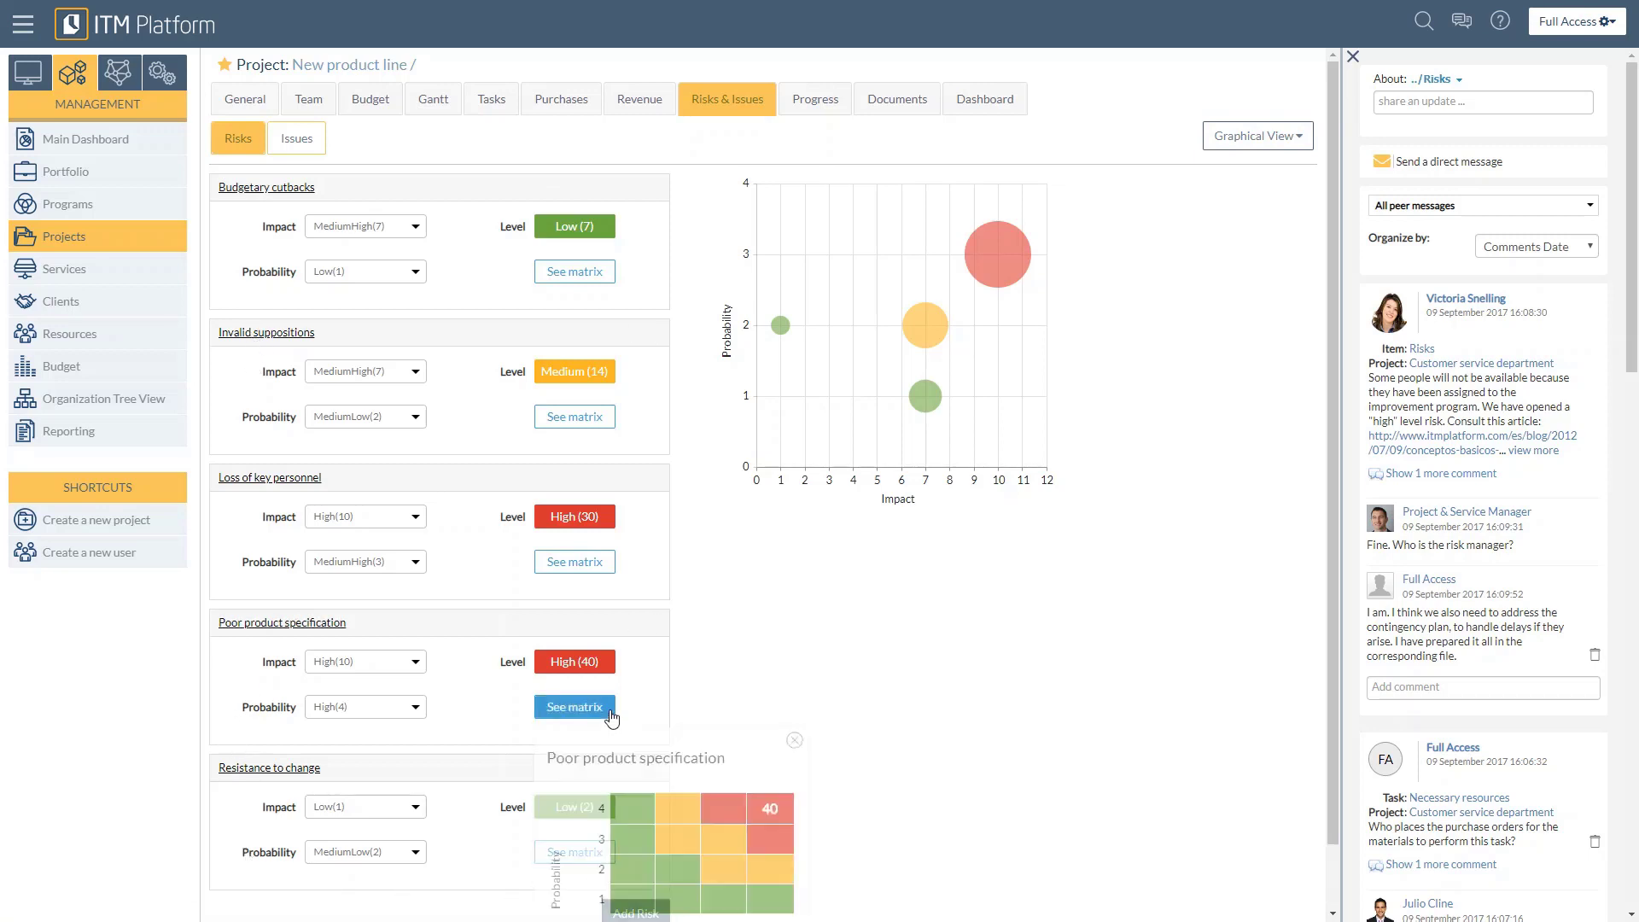
{"action": "left_click", "coordinate": [570, 418]}
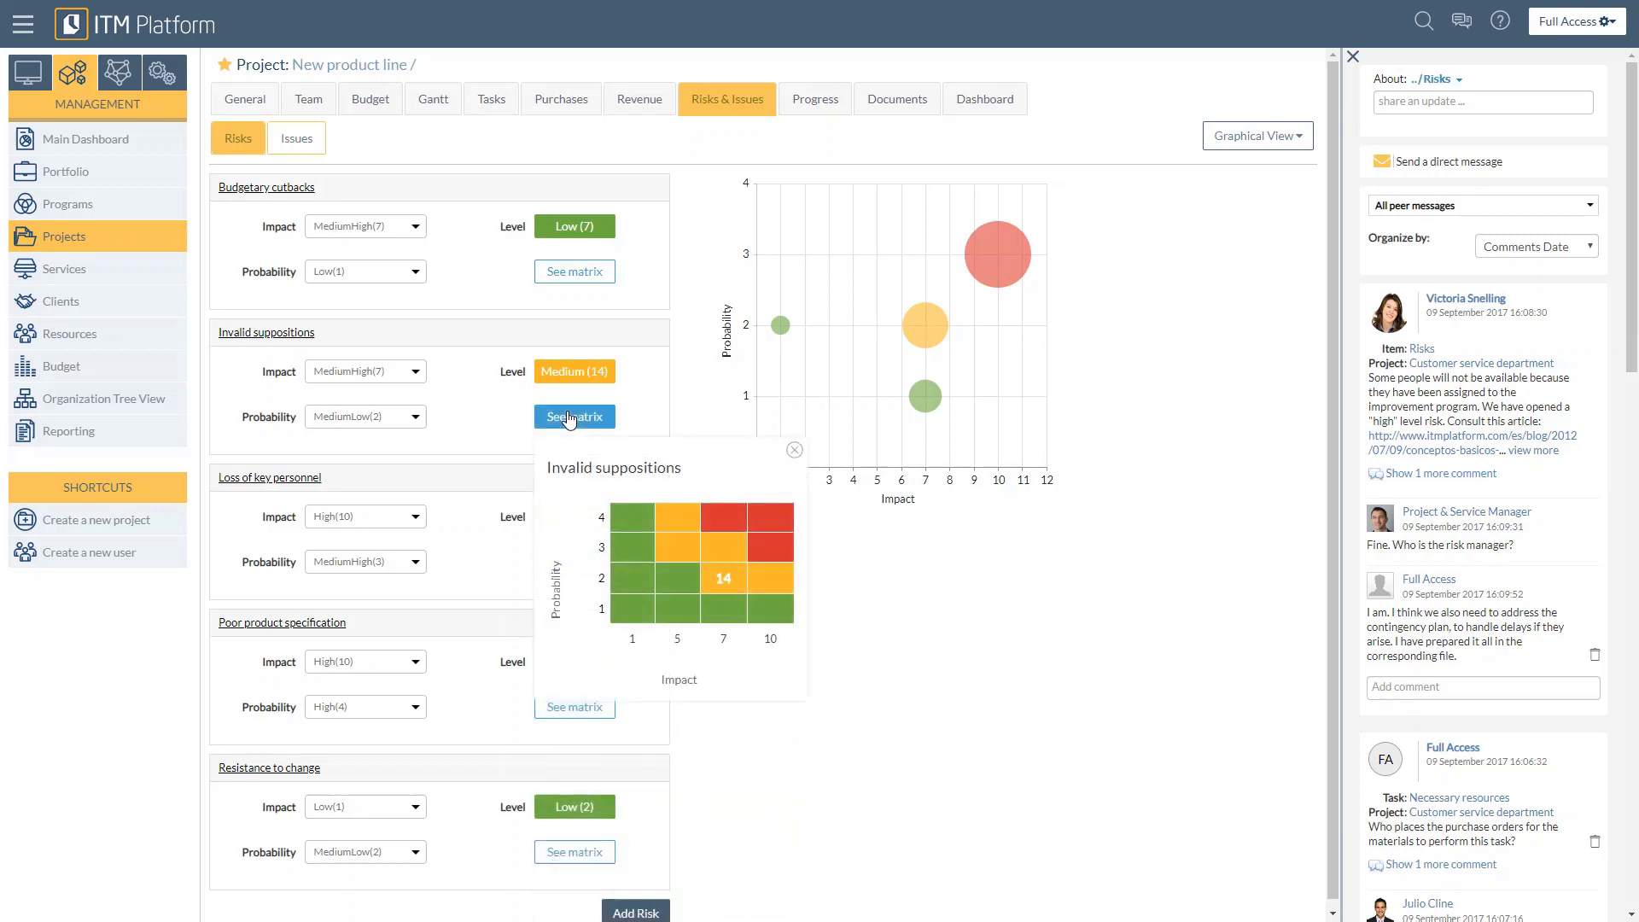
{"action": "left_click", "coordinate": [990, 563]}
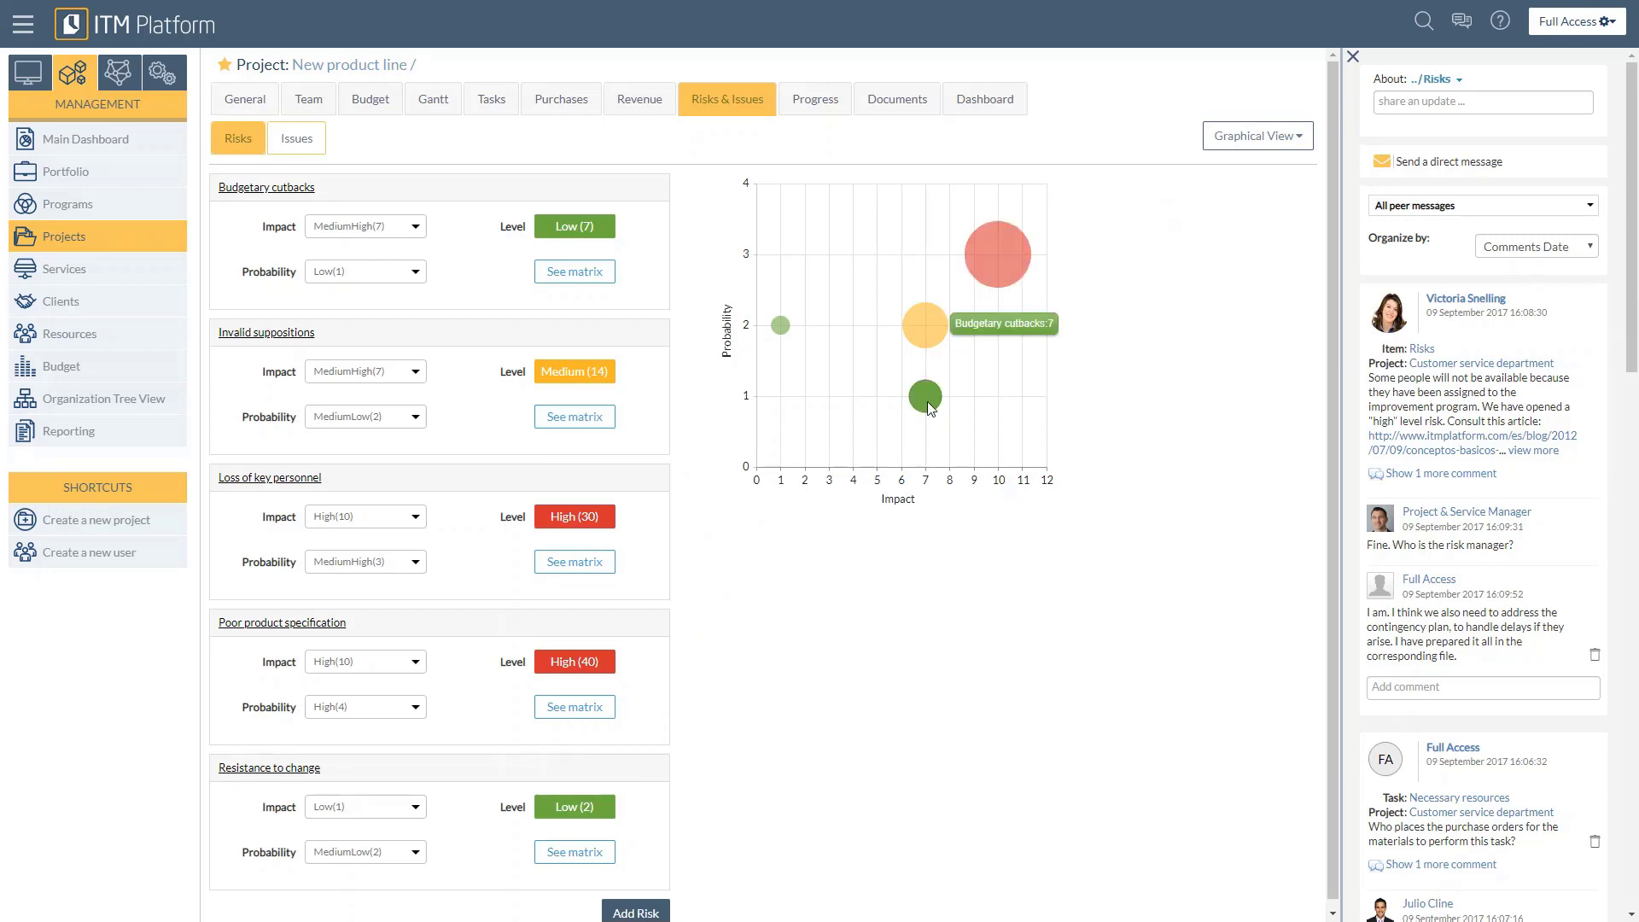
{"action": "mouse_move", "coordinate": [930, 414]}
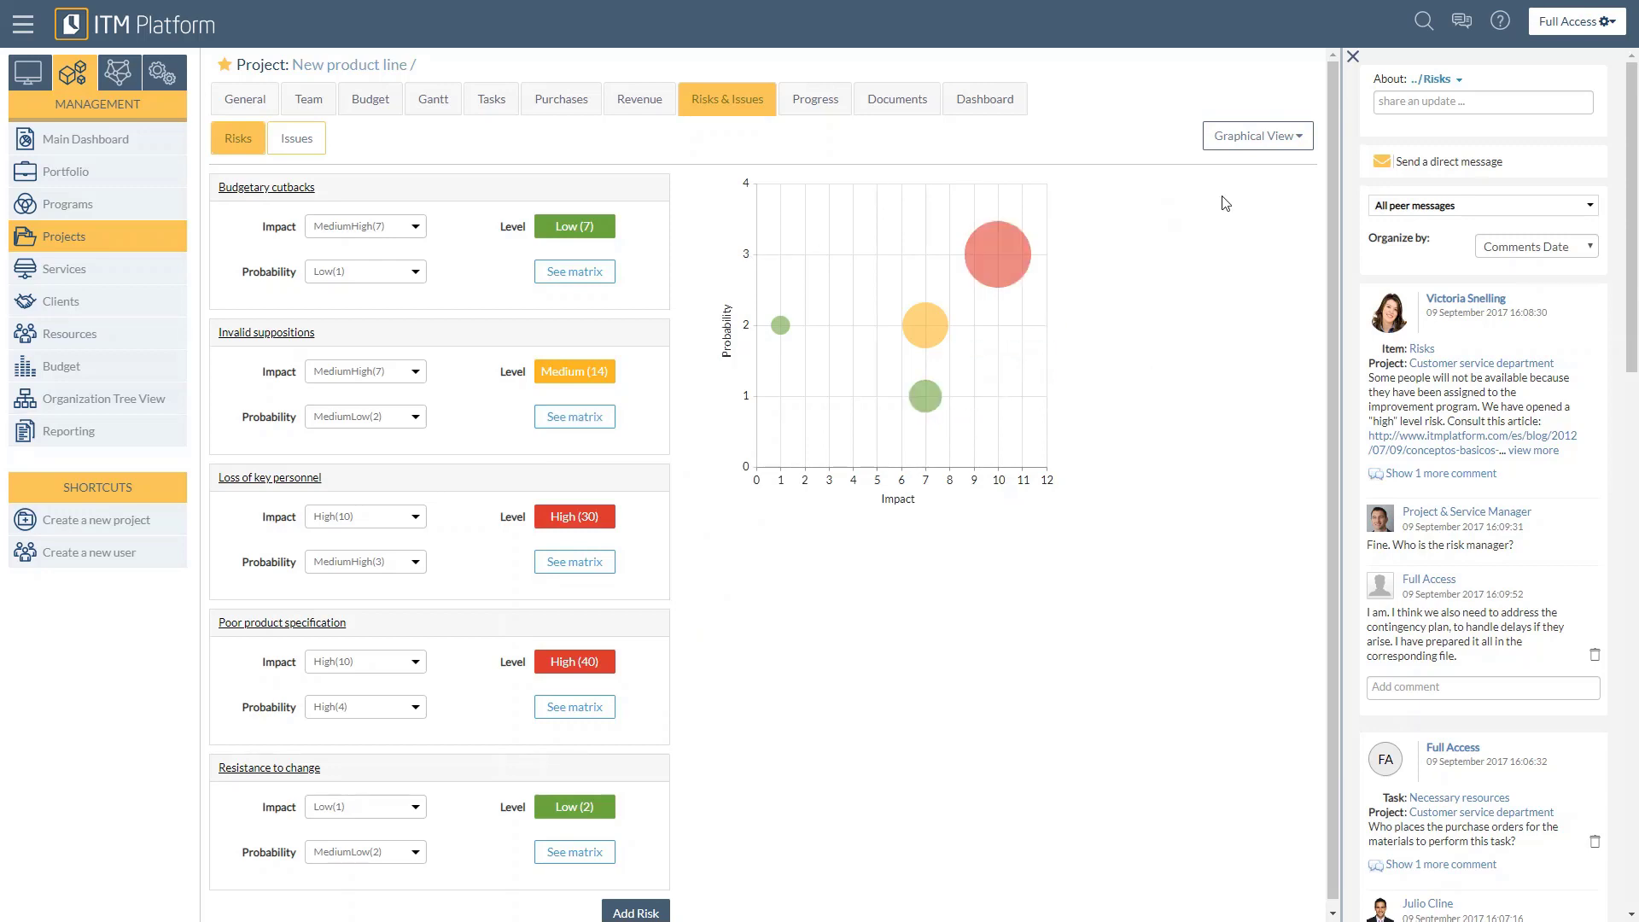
Step: Switch the risks to the list view and look over the management cost and management hours columns
{"action": "left_click", "coordinate": [1247, 142]}
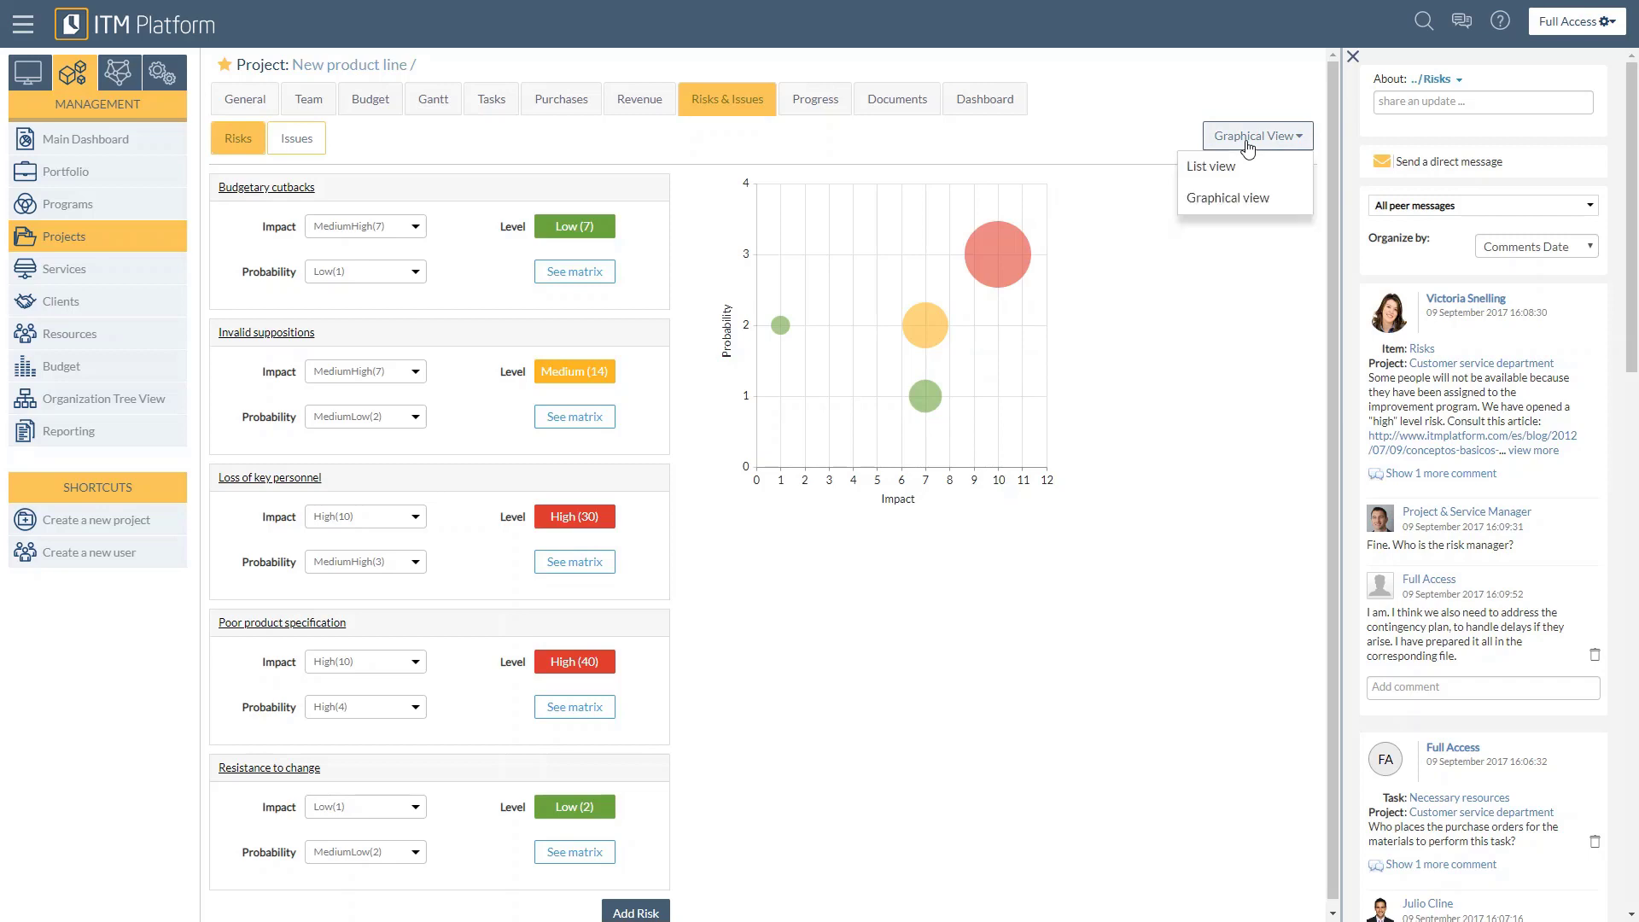
{"action": "left_click", "coordinate": [1238, 170]}
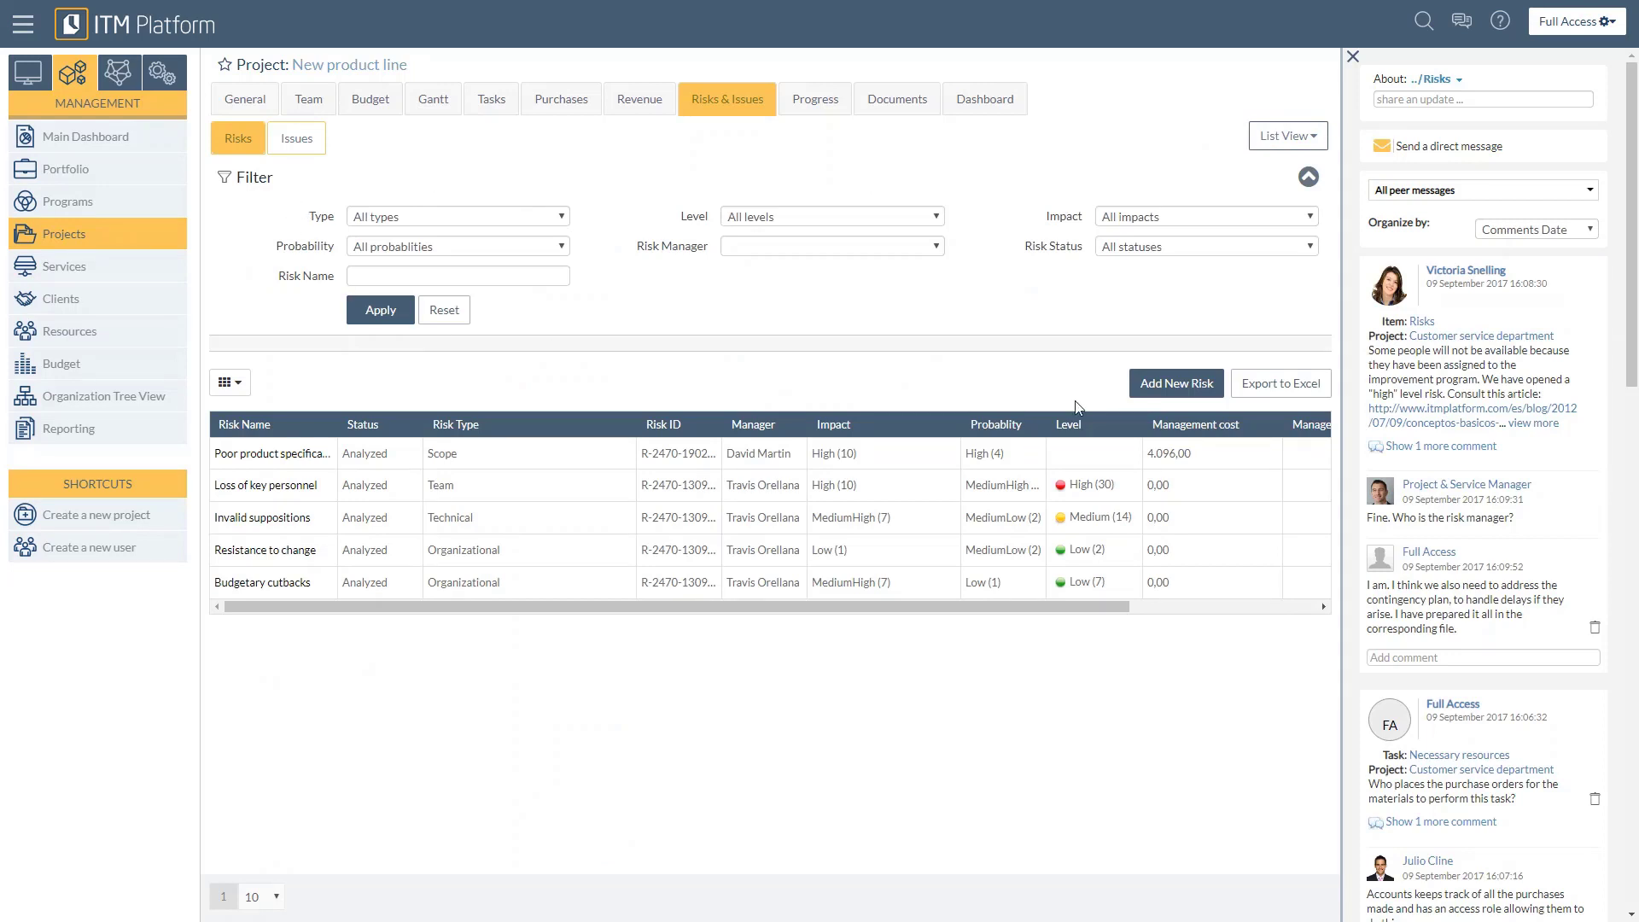
{"action": "left_click_drag", "start_coordinate": [1119, 606], "coordinate": [1210, 457]}
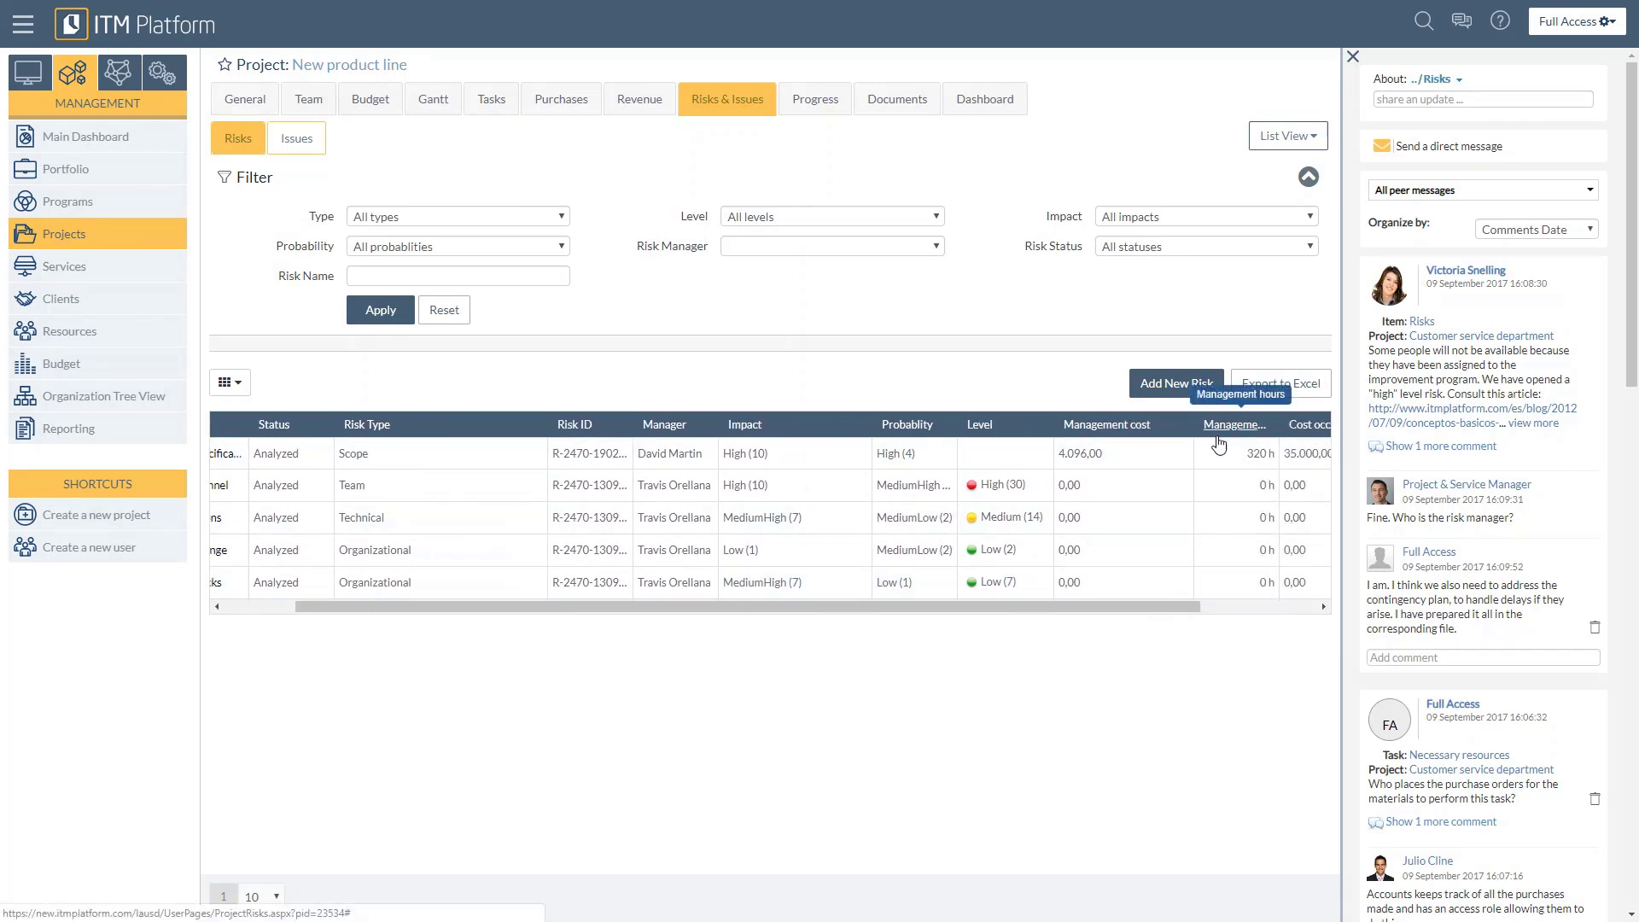
{"action": "left_click_drag", "start_coordinate": [1152, 604], "coordinate": [1010, 636]}
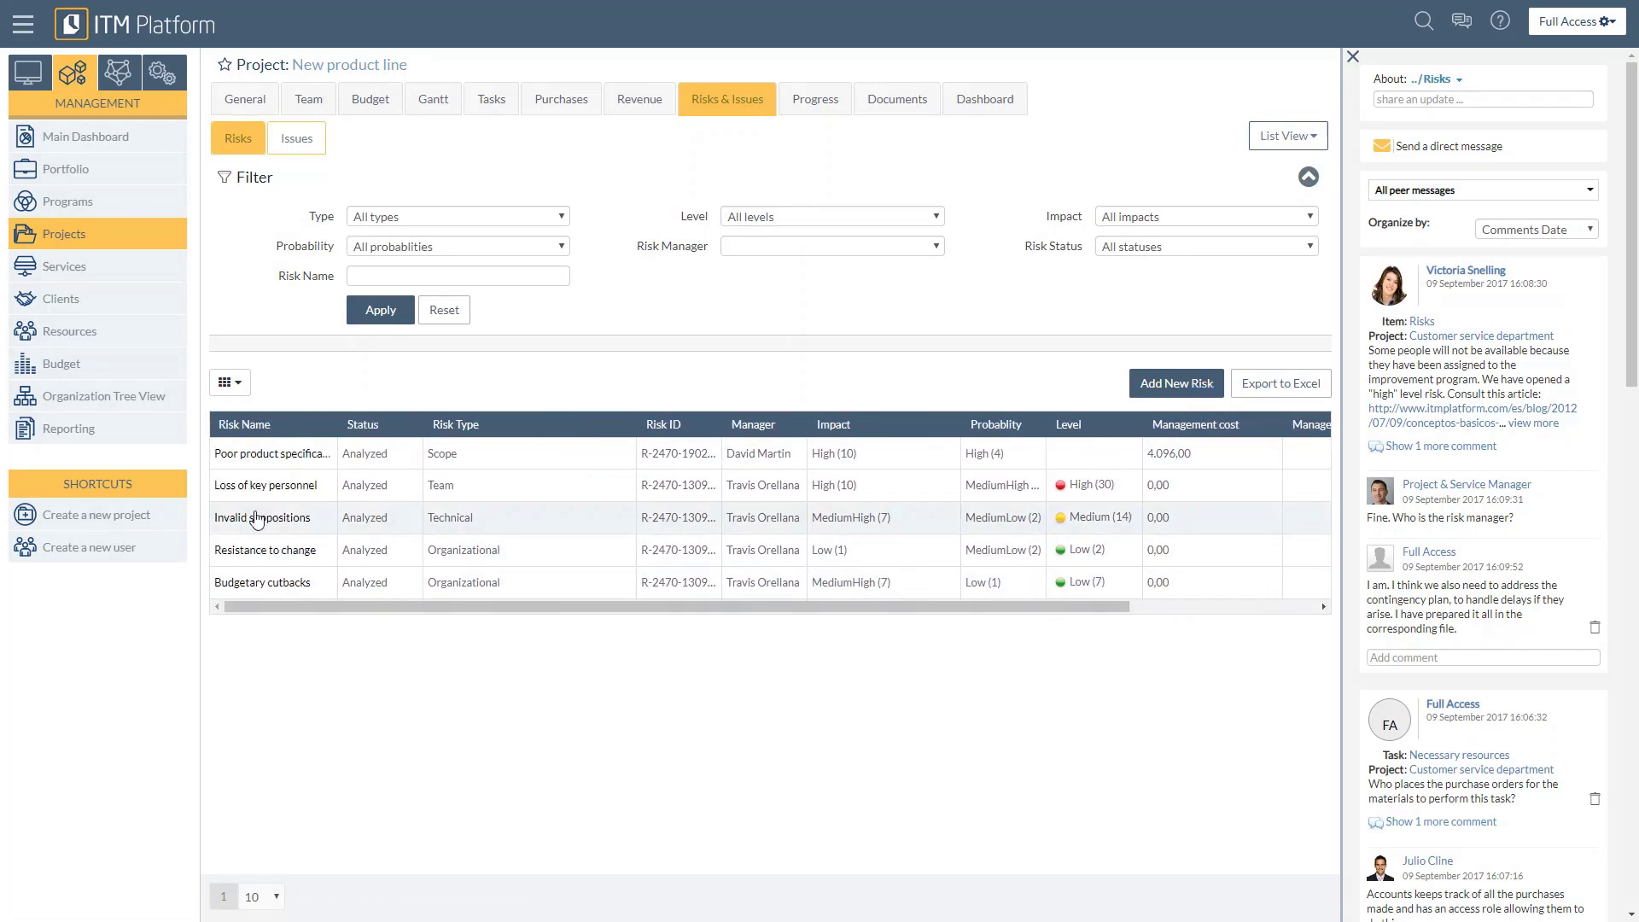
Step: Open the Poor product specification risk and review its impact, affected tasks, occurrence, management plans, tackling tasks and associated issues
{"action": "left_click", "coordinate": [246, 460]}
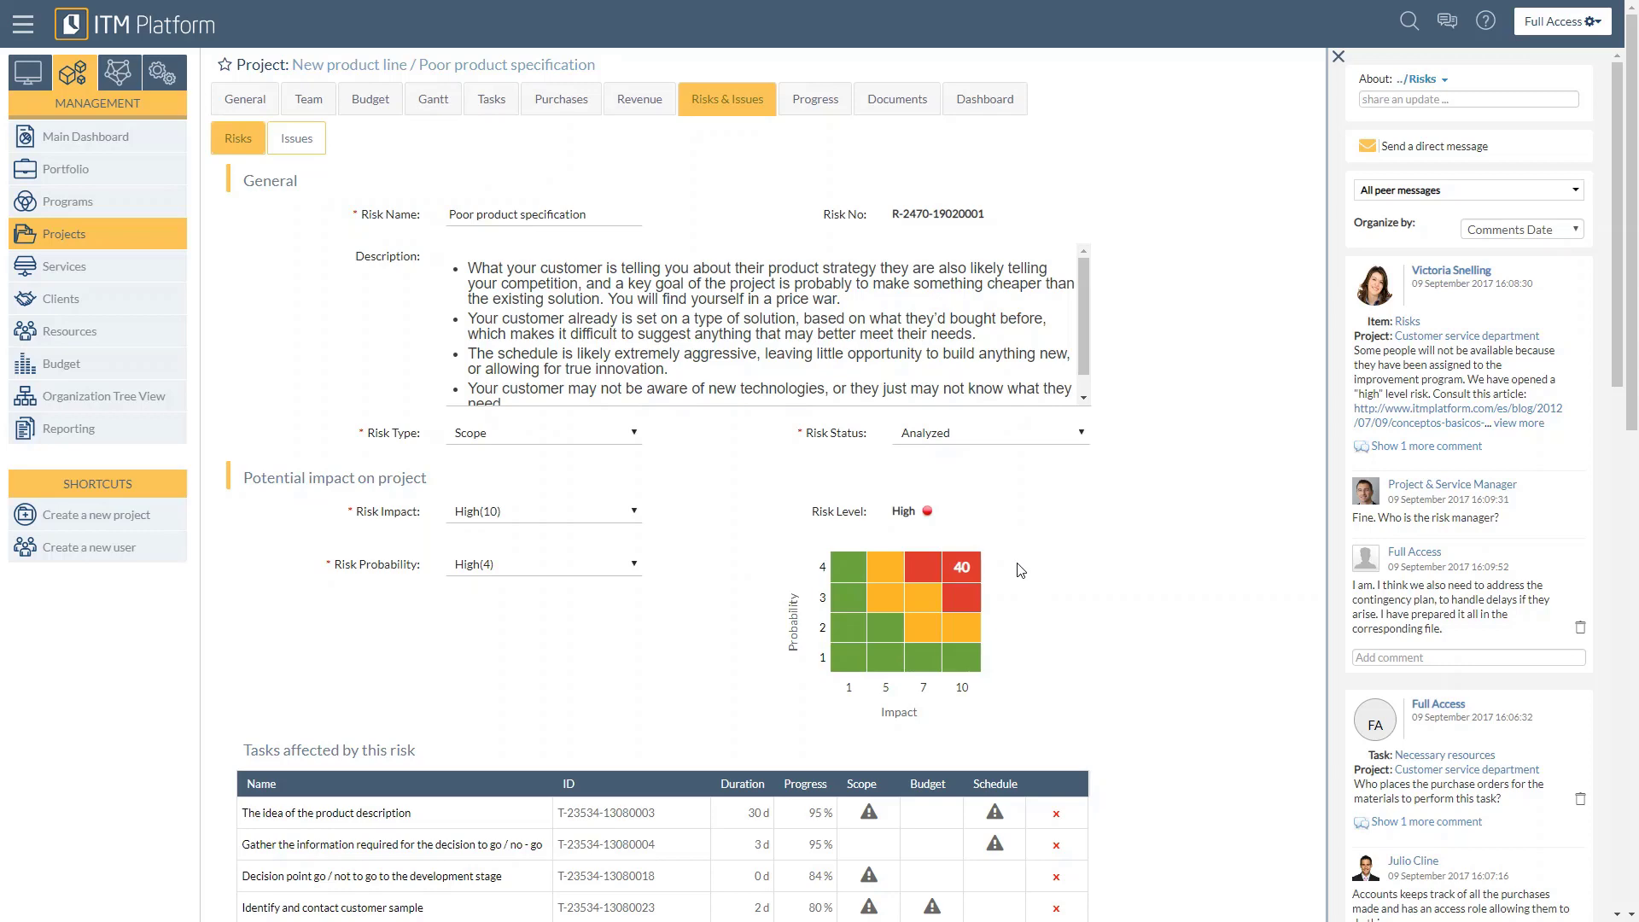
{"action": "mouse_move", "coordinate": [943, 568]}
{"action": "scroll", "coordinate": [392, 632], "scroll_direction": "down", "scroll_amount": 4}
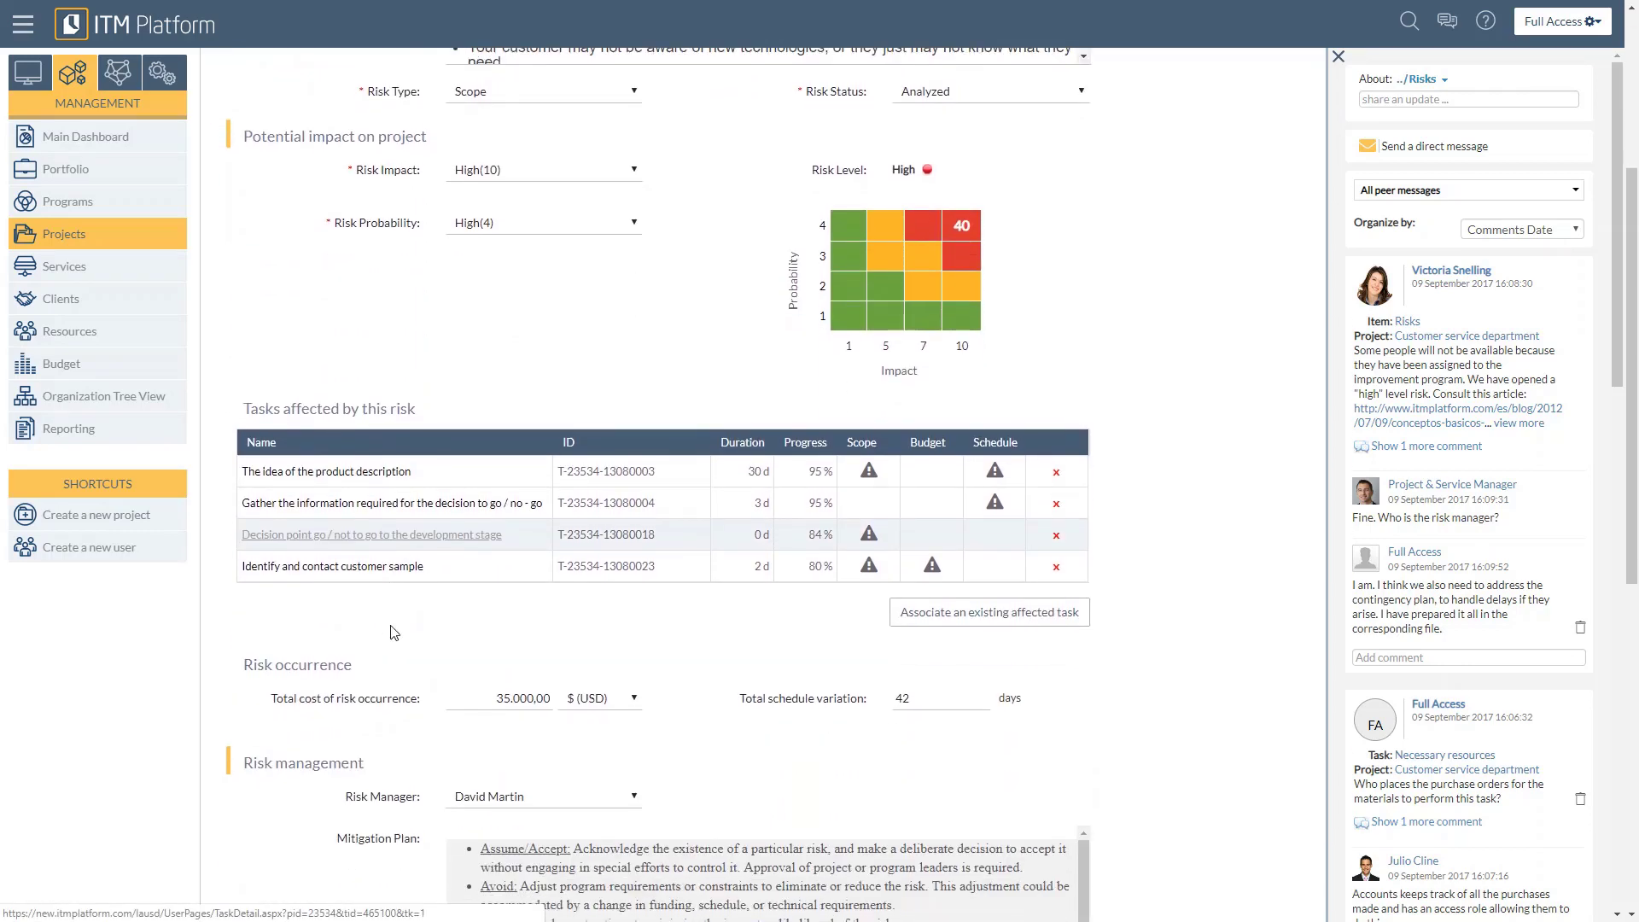
{"action": "scroll", "coordinate": [392, 632], "scroll_direction": "down", "scroll_amount": 1}
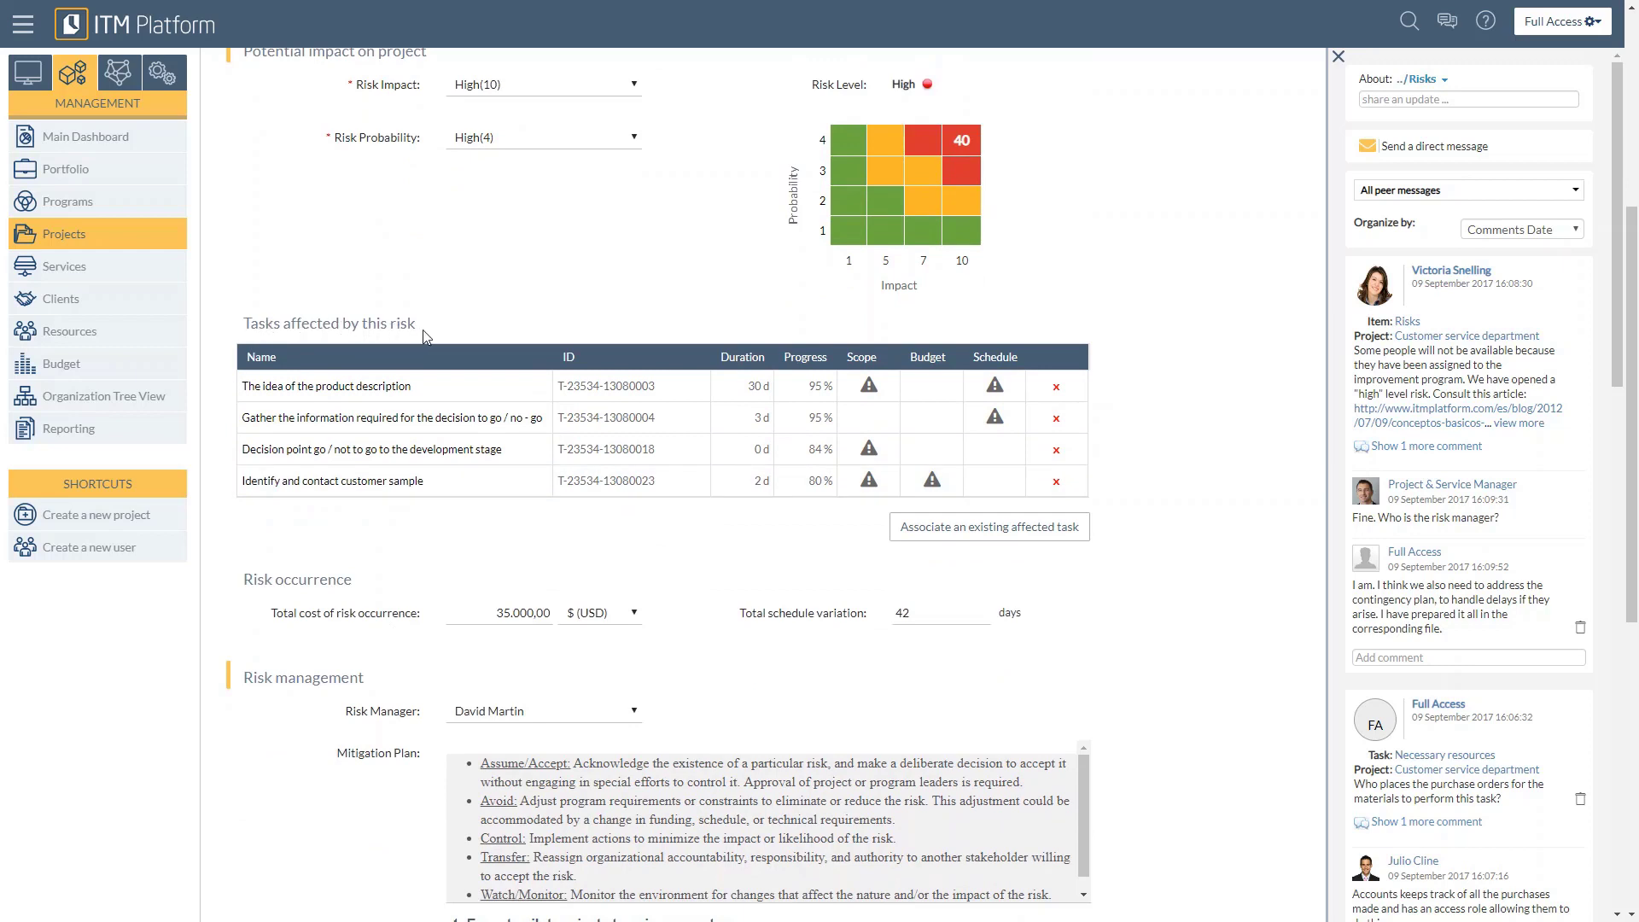
{"action": "left_click_drag", "start_coordinate": [419, 418], "coordinate": [416, 483]}
{"action": "scroll", "coordinate": [853, 637], "scroll_direction": "down", "scroll_amount": 3}
{"action": "scroll", "coordinate": [628, 657], "scroll_direction": "down", "scroll_amount": 3}
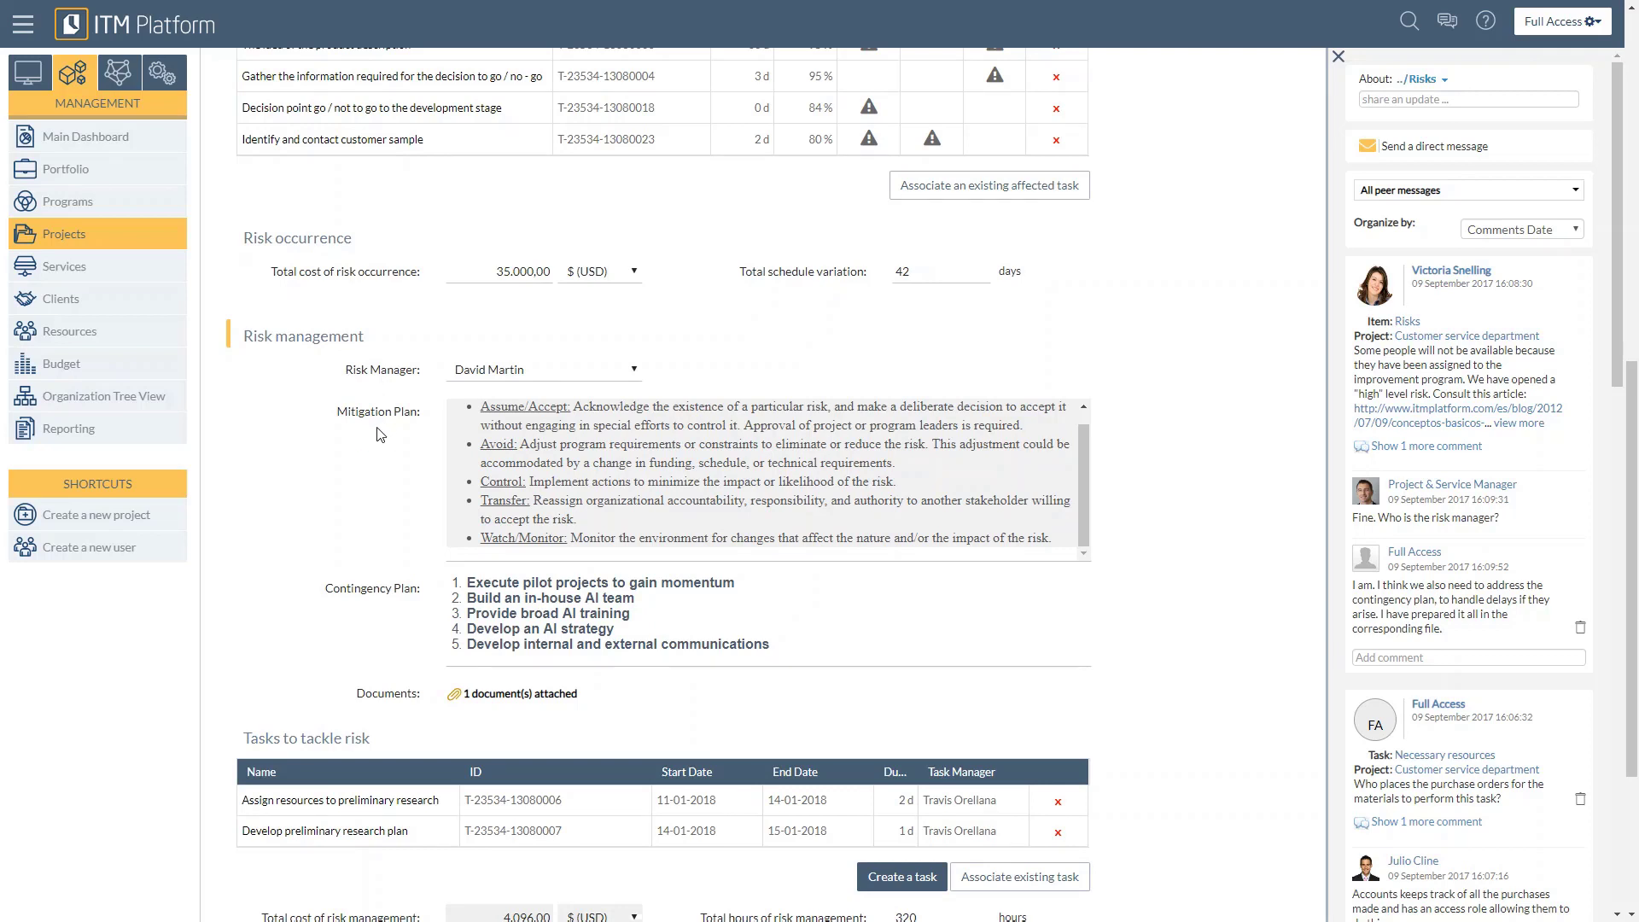
{"action": "scroll", "coordinate": [391, 607], "scroll_direction": "down", "scroll_amount": 3}
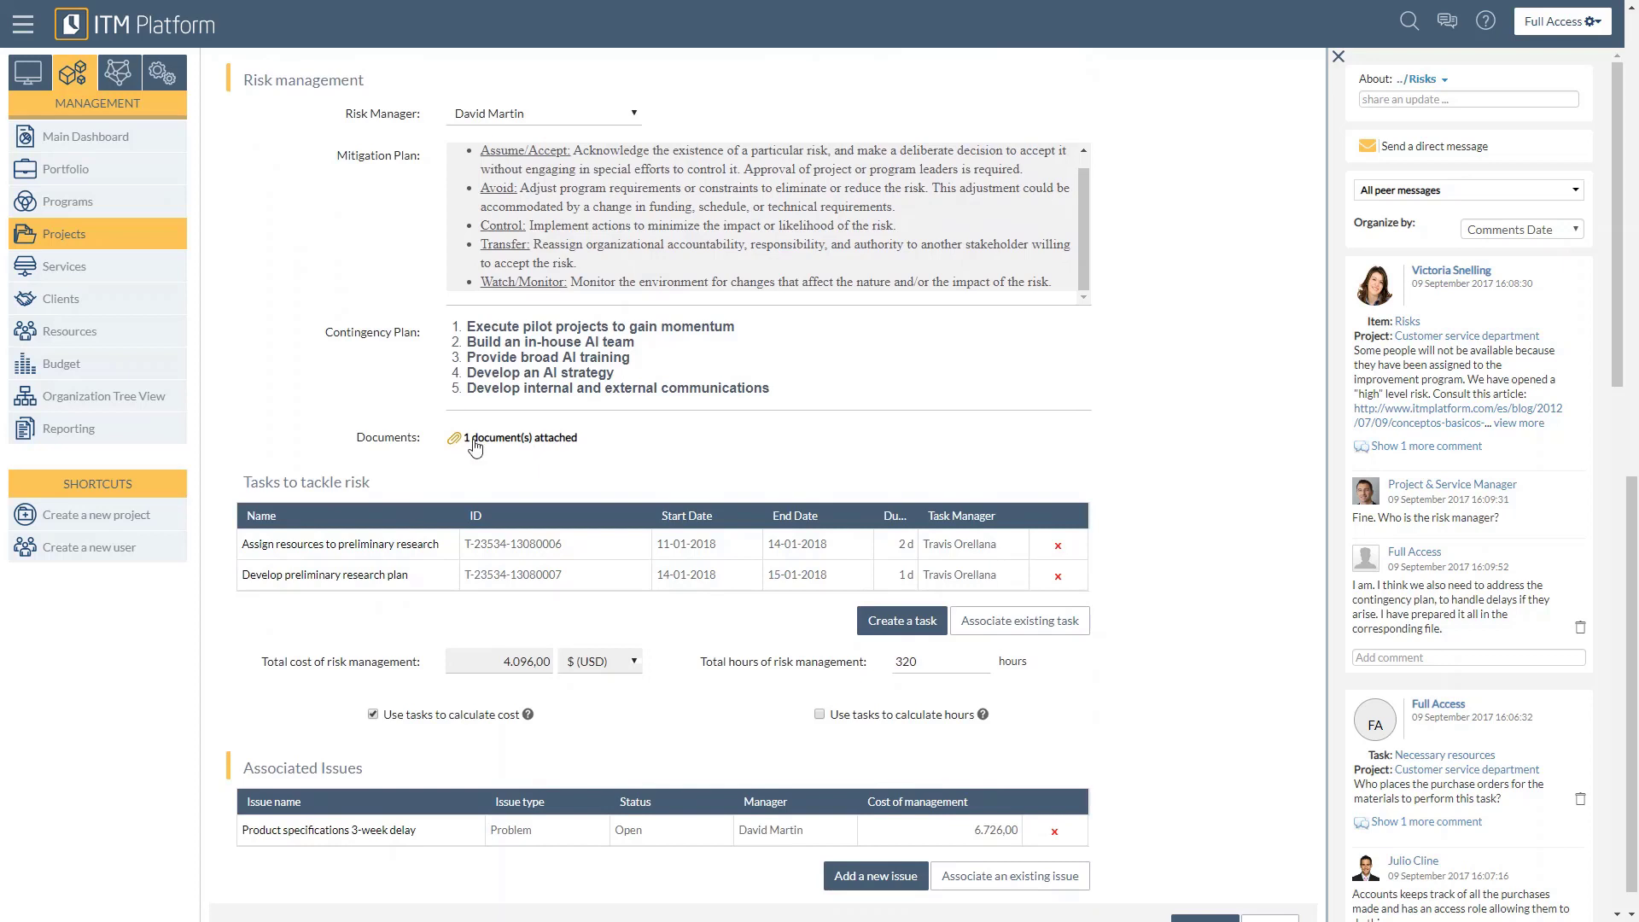
{"action": "scroll", "coordinate": [223, 472], "scroll_direction": "down", "scroll_amount": 1}
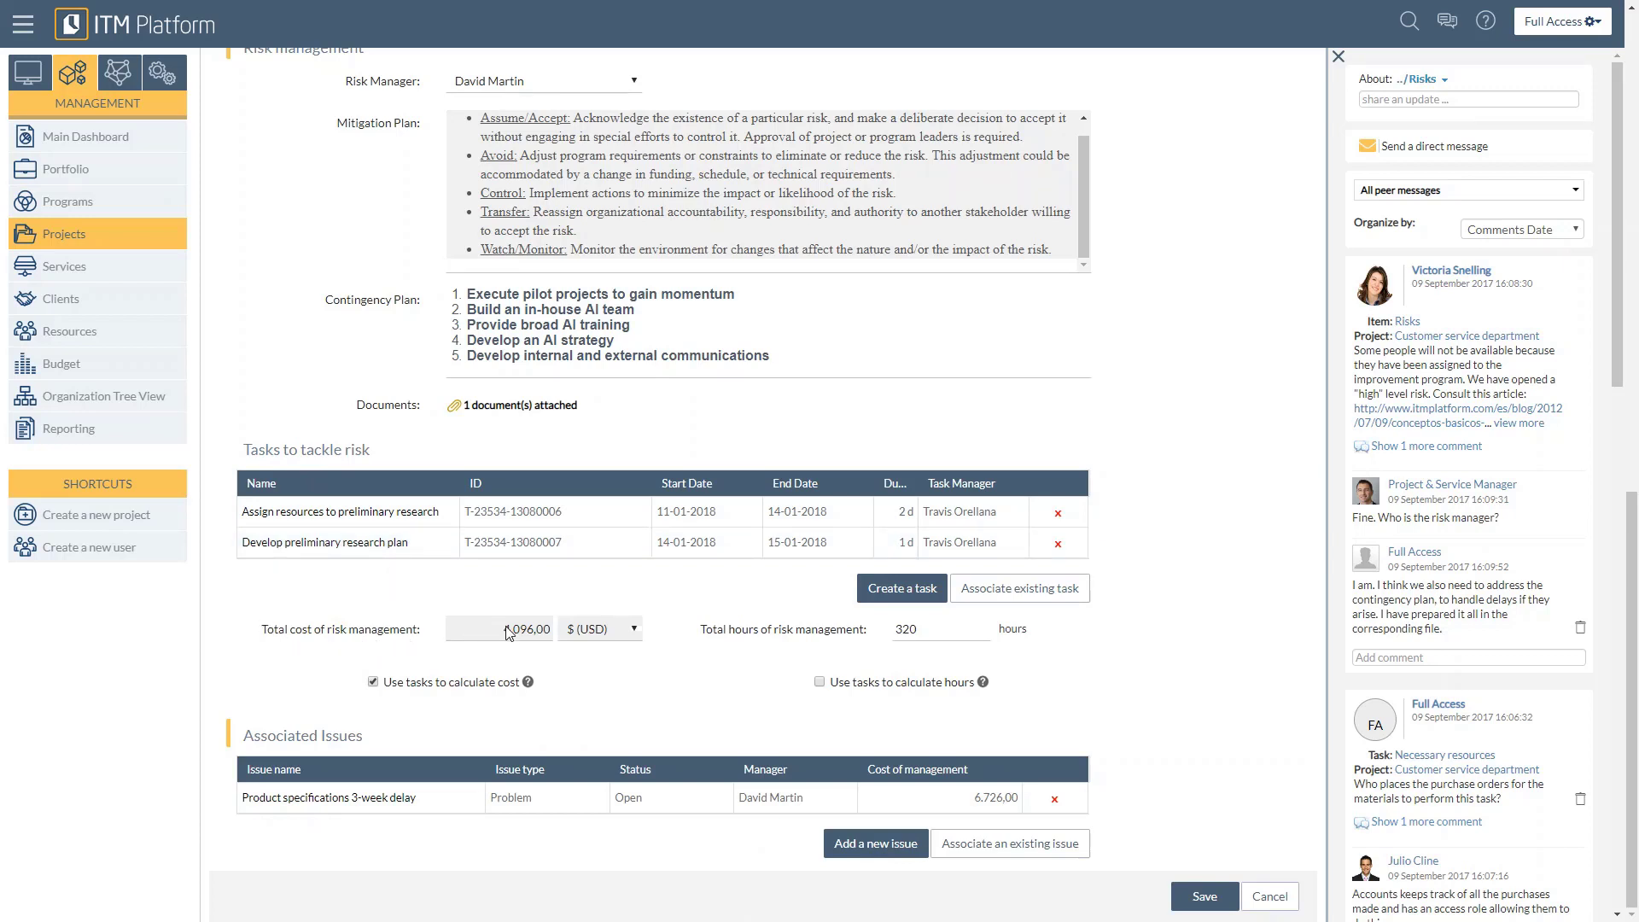
Step: Turn the task-based calculation of the risk management cost off and back on
{"action": "left_click", "coordinate": [376, 687]}
{"action": "left_click", "coordinate": [373, 682]}
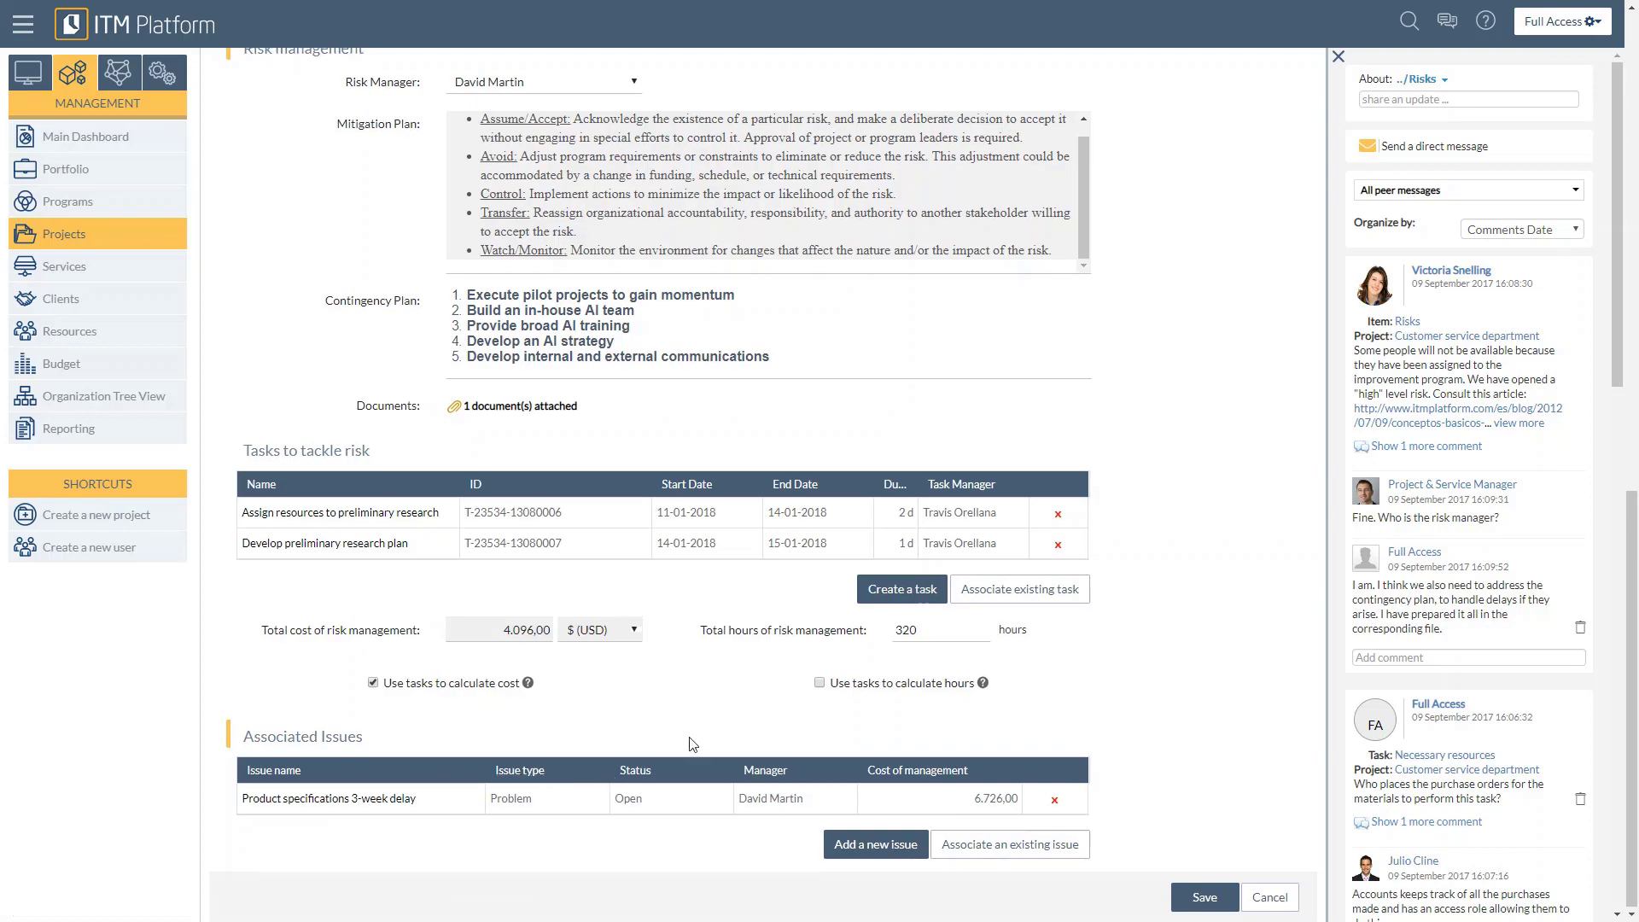
Step: Leave the risk for the project's issues and open the New SAP integration feature issue
{"action": "scroll", "coordinate": [690, 737], "scroll_direction": "up", "scroll_amount": 10}
{"action": "scroll", "coordinate": [690, 736], "scroll_direction": "up", "scroll_amount": 3}
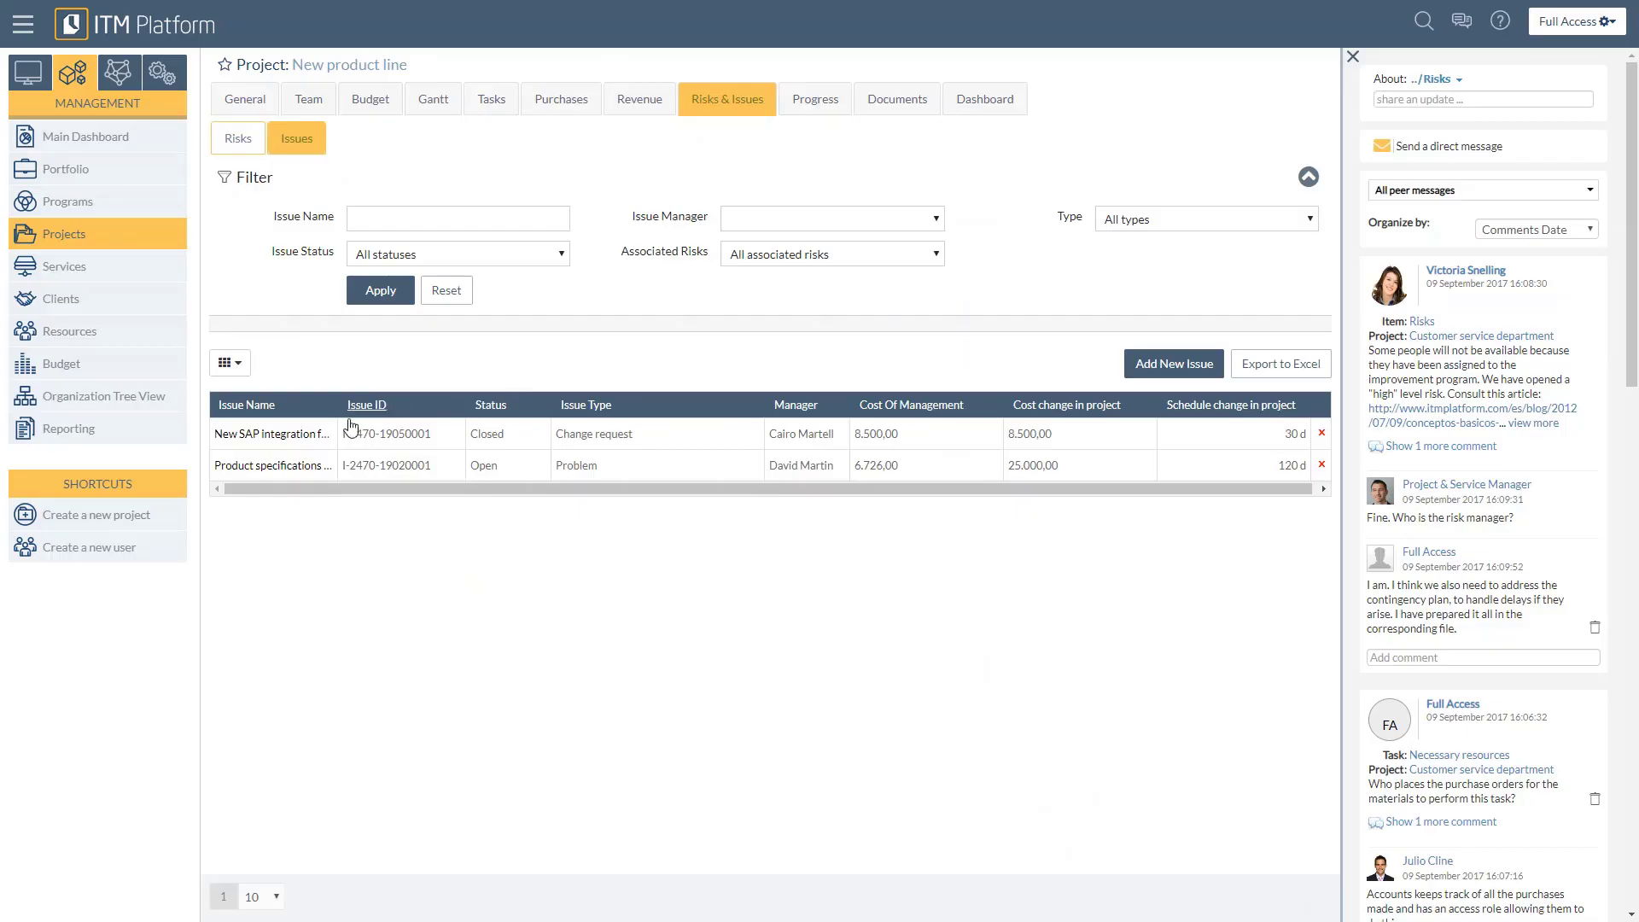
{"action": "left_click", "coordinate": [308, 439]}
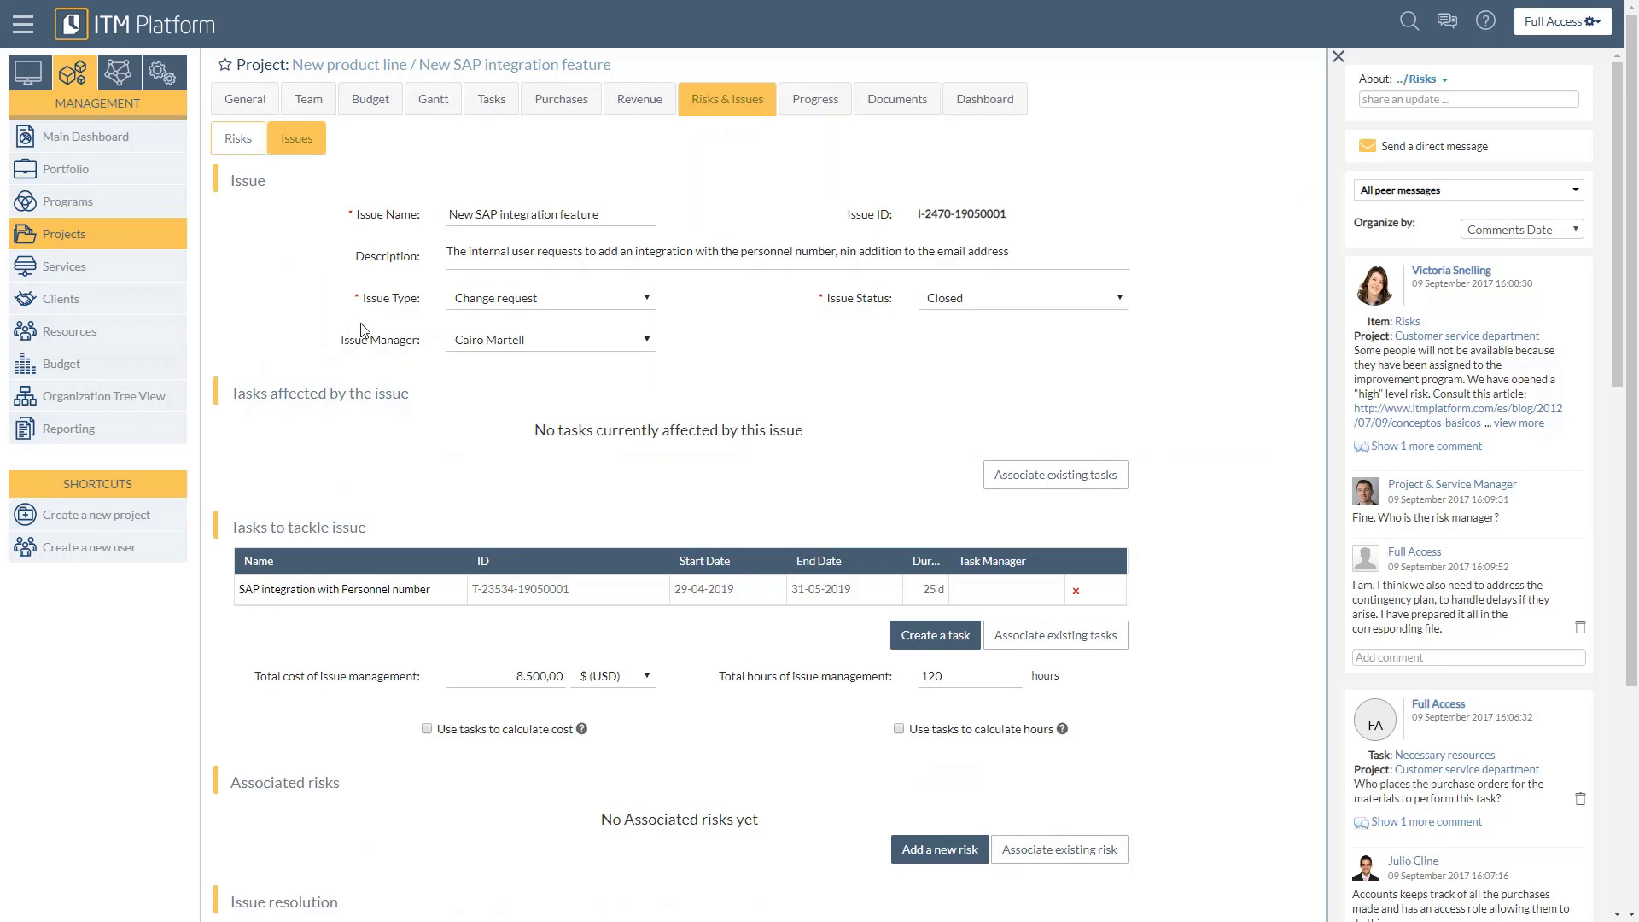
Step: Check the available issue types, and review the issue's tasks, management costs, associated risks and resolution
{"action": "left_click", "coordinate": [543, 311]}
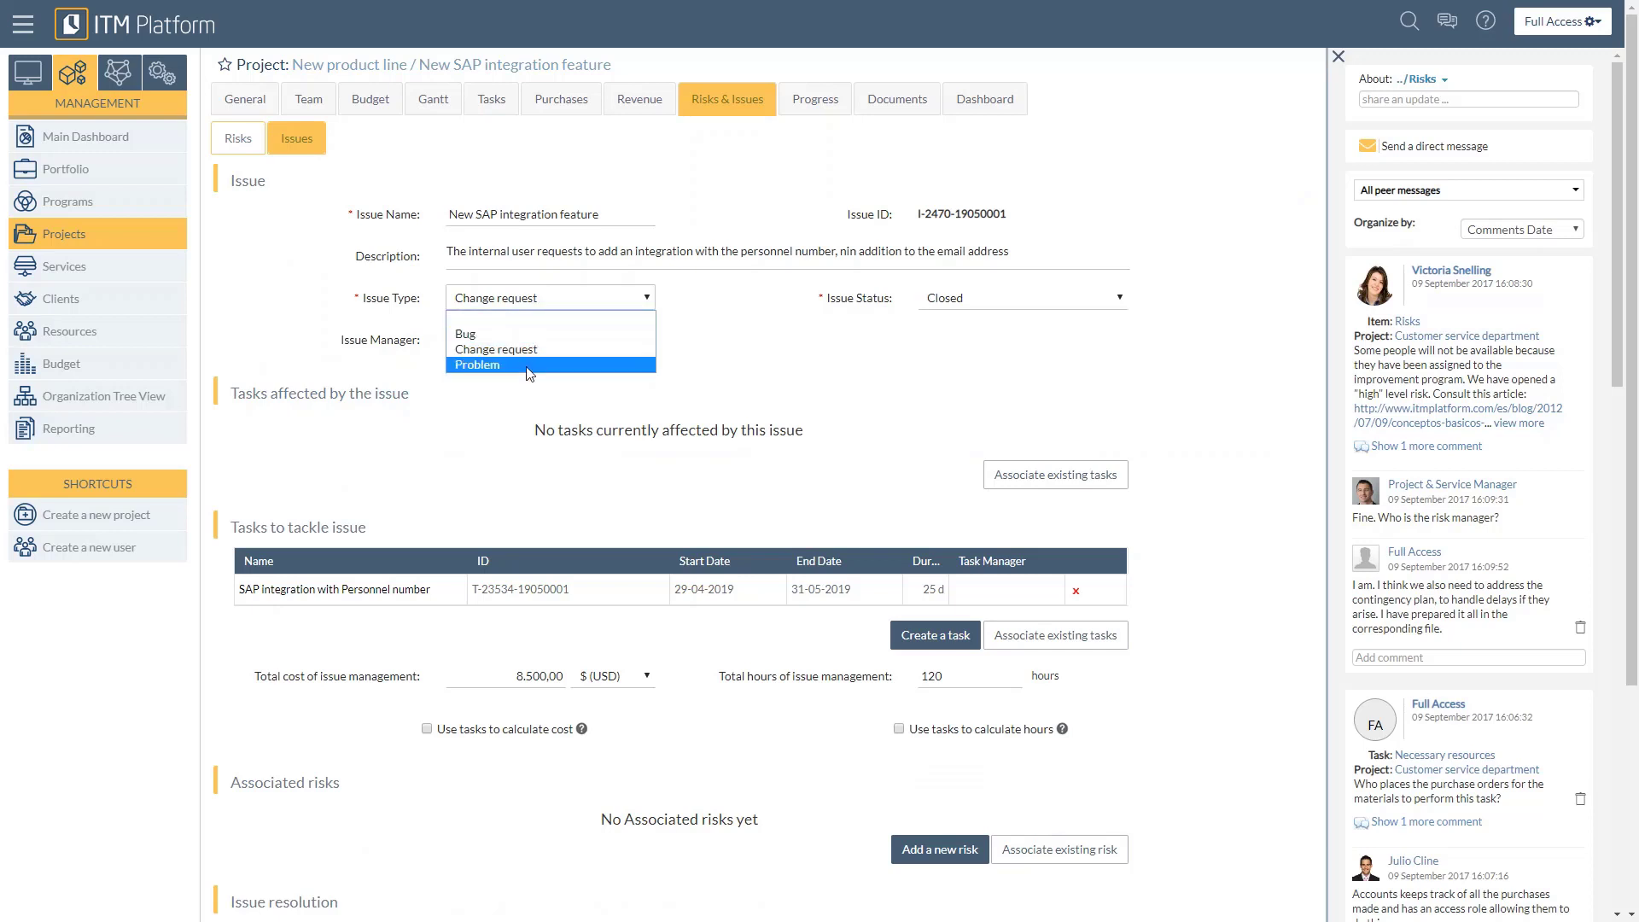
{"action": "left_click", "coordinate": [495, 407]}
{"action": "scroll", "coordinate": [350, 437], "scroll_direction": "down", "scroll_amount": 1}
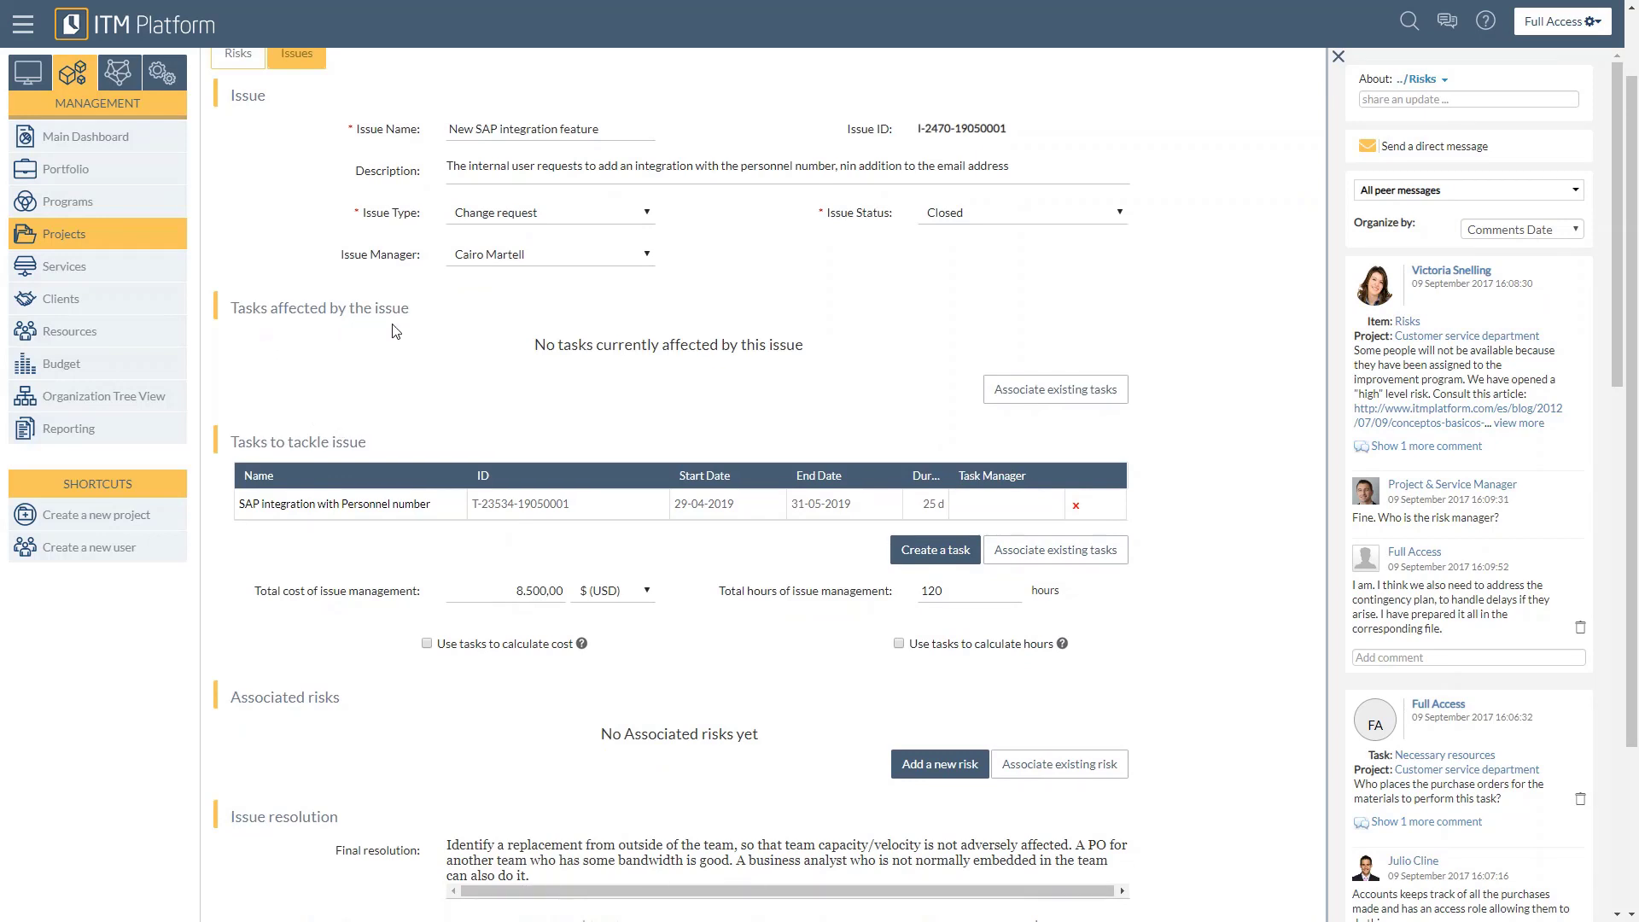
{"action": "scroll", "coordinate": [461, 405], "scroll_direction": "down", "scroll_amount": 2}
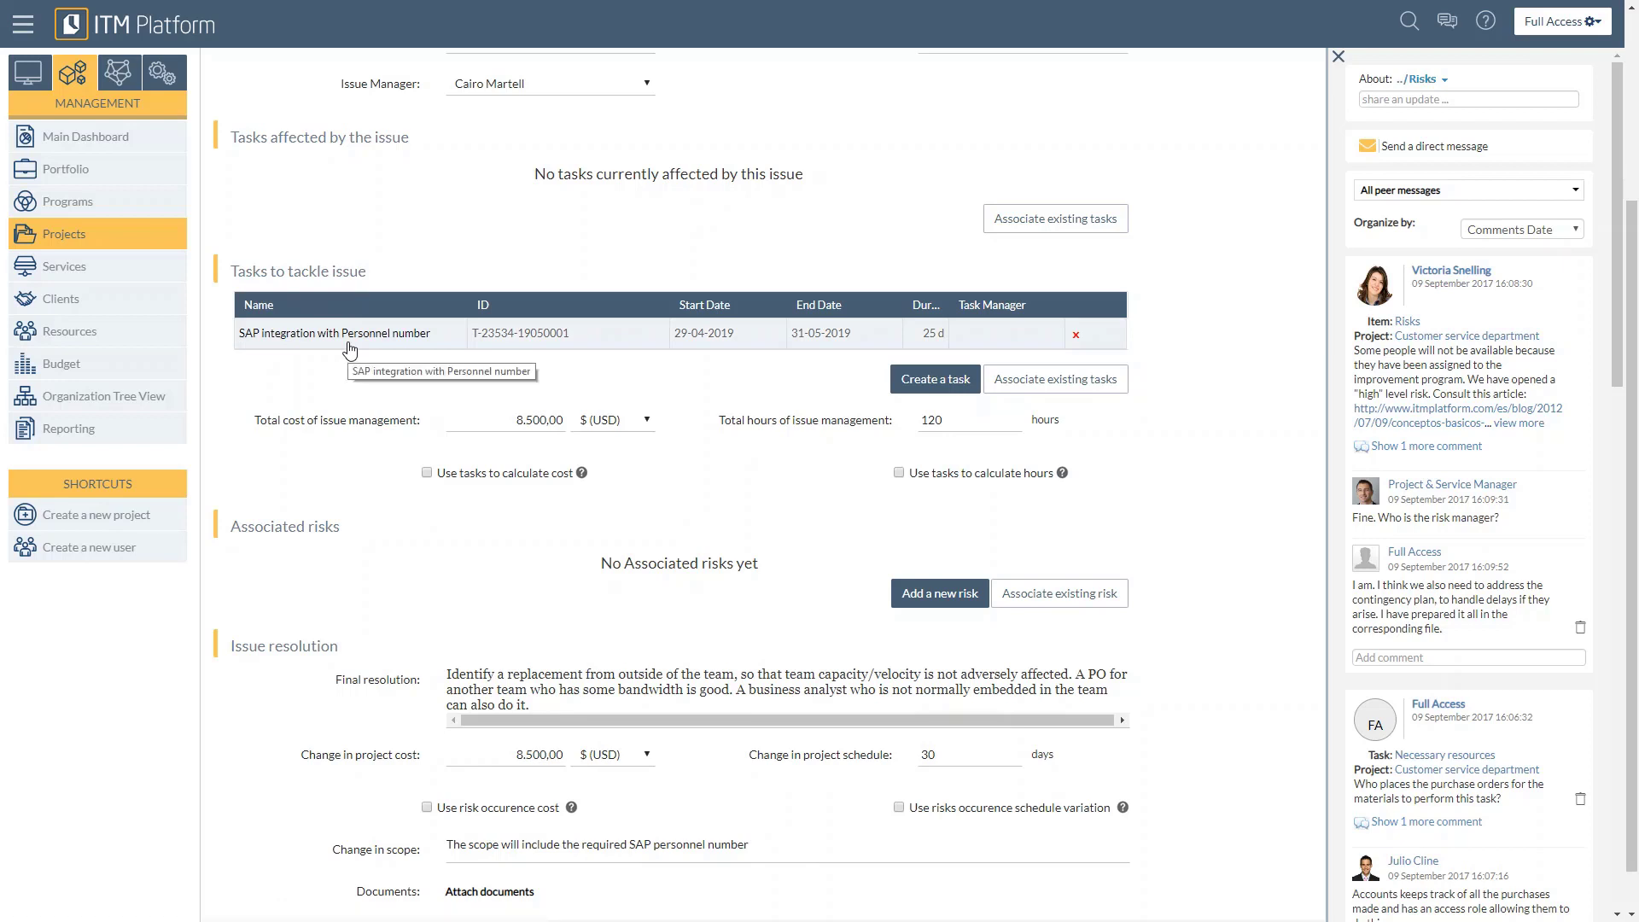
{"action": "scroll", "coordinate": [349, 348], "scroll_direction": "down", "scroll_amount": 1}
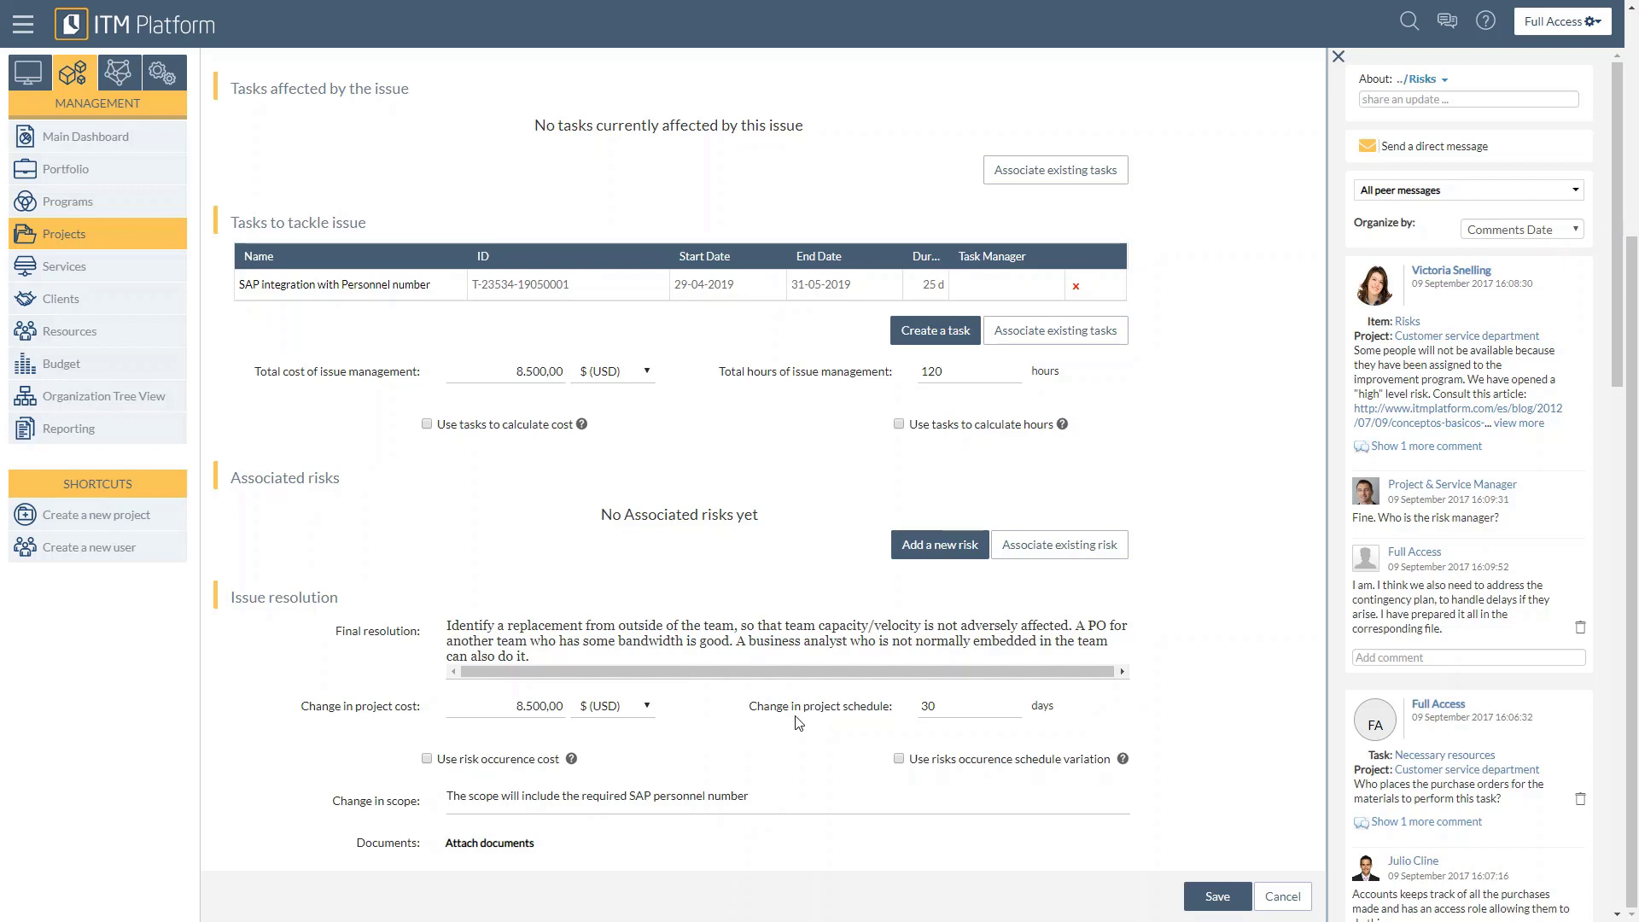
Step: Turn the issue's use of risk occurrence cost on and off again, and place the cursor in its change in scope text
{"action": "left_click", "coordinate": [427, 759]}
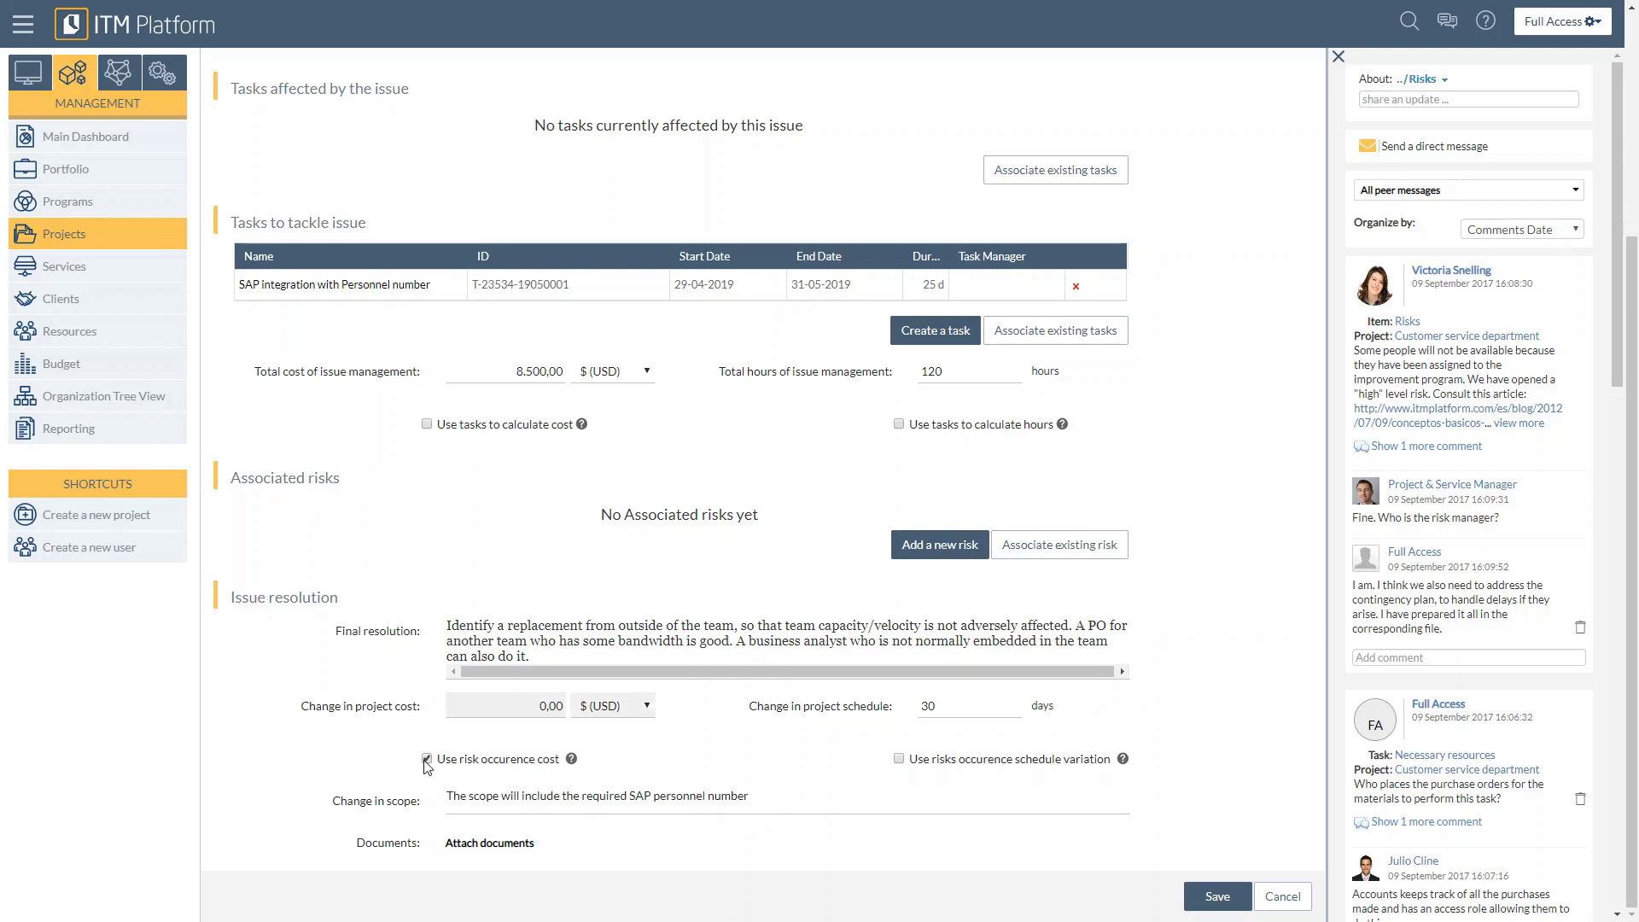
{"action": "left_click", "coordinate": [427, 759]}
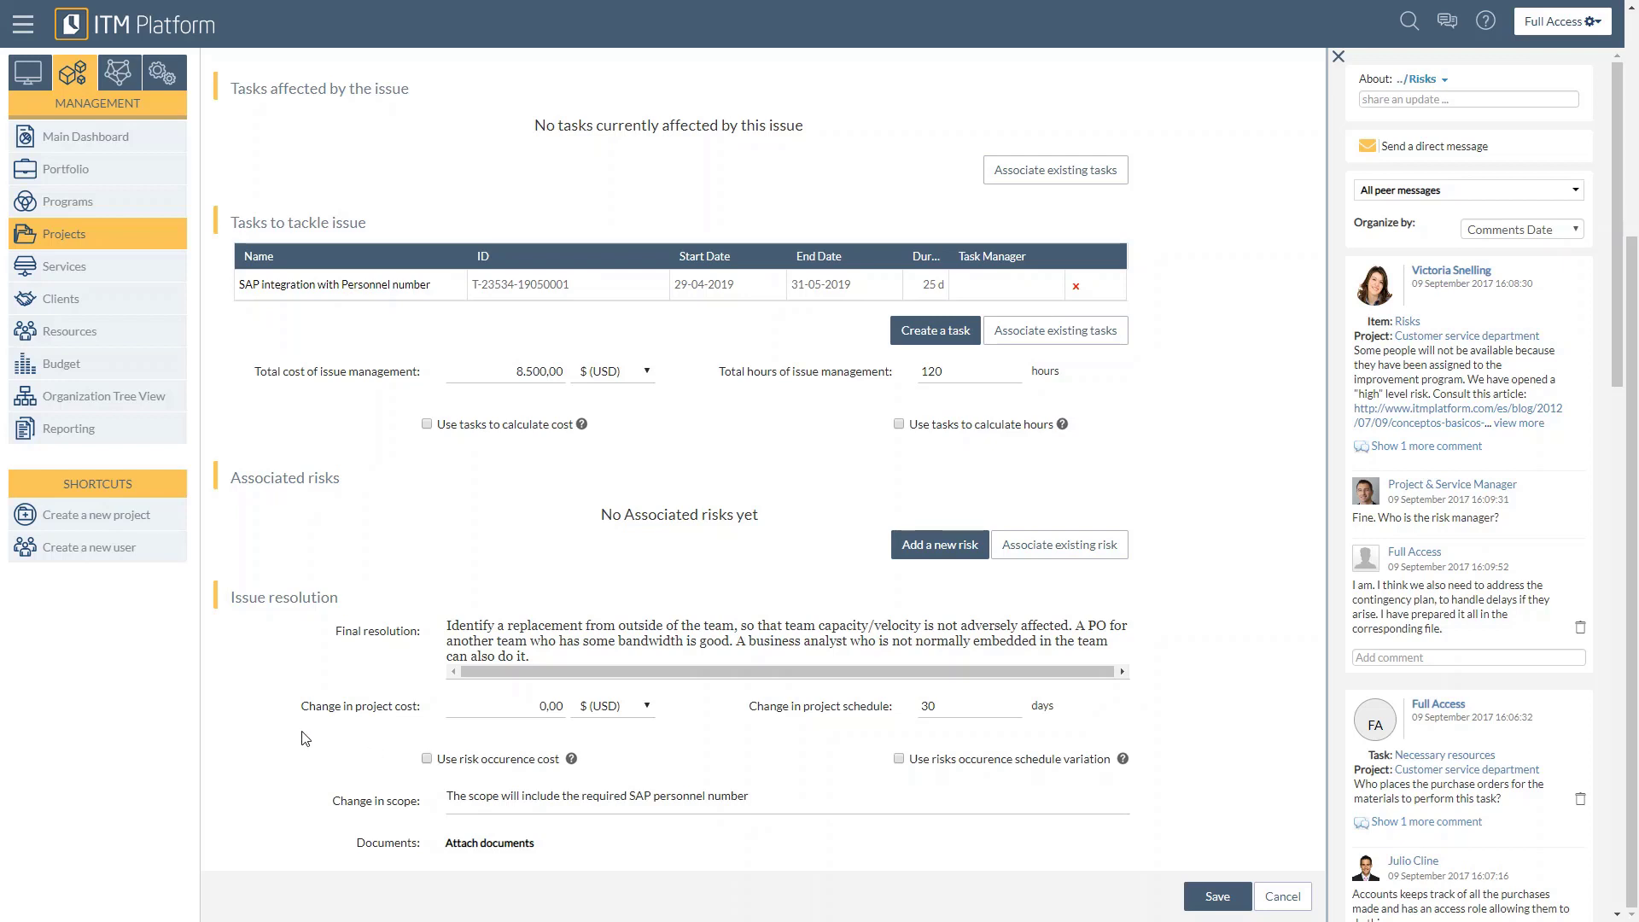
{"action": "left_click", "coordinate": [613, 797]}
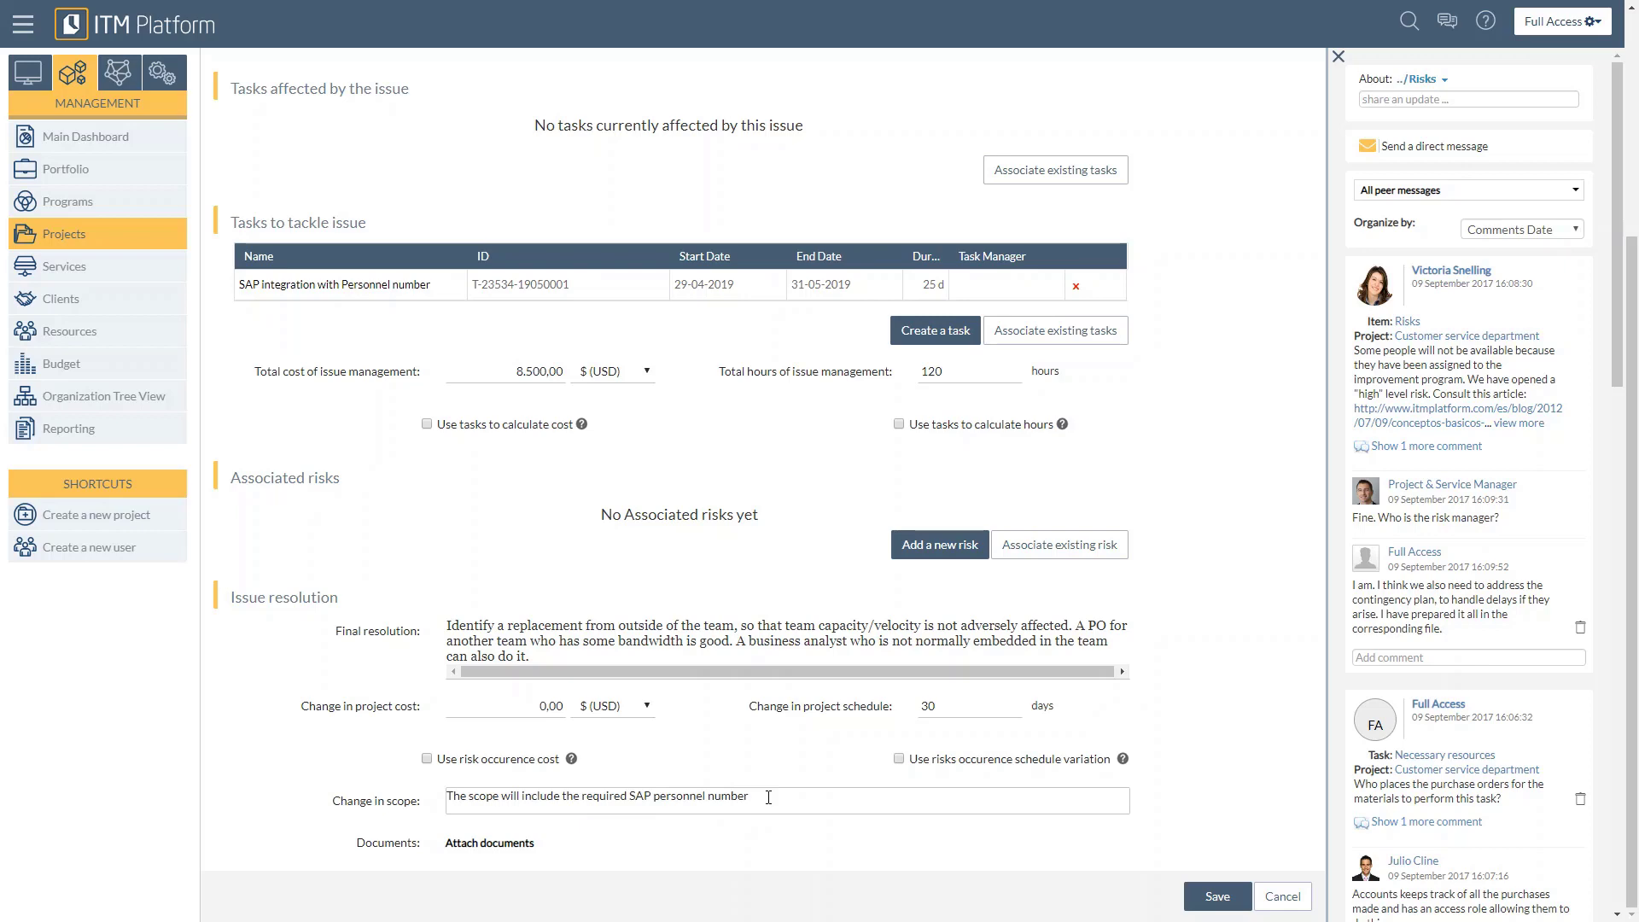
{"action": "key", "text": "Return"}
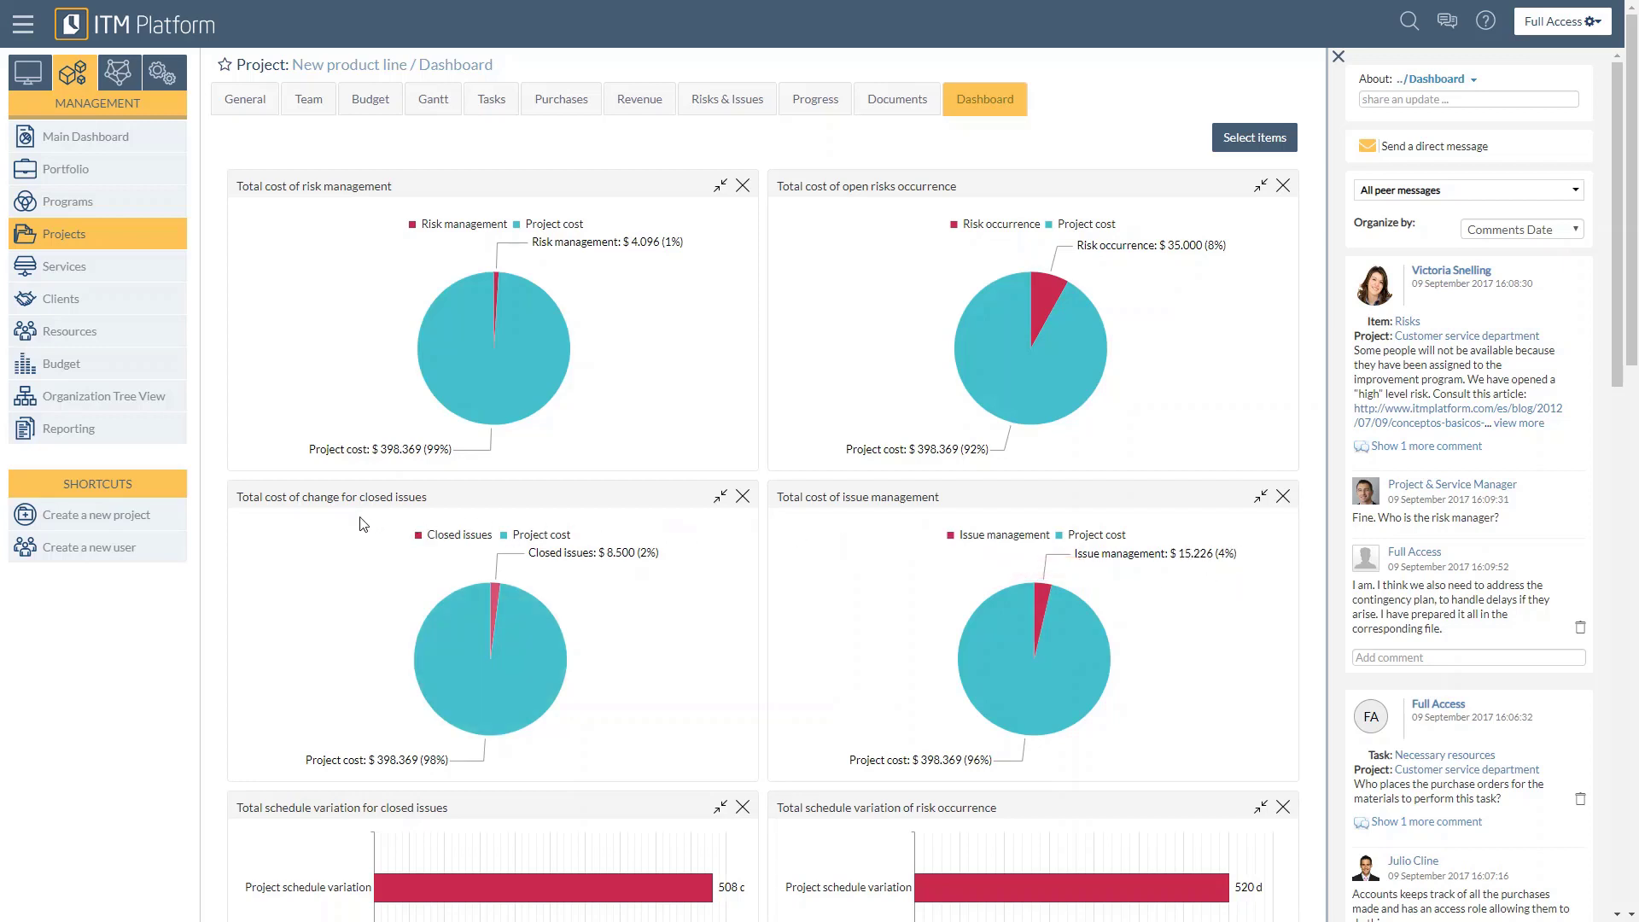
Step: Examine the project dashboard's charts on closed issue costs and on schedule variation for risk occurrence and closed issues
{"action": "mouse_move", "coordinate": [626, 551]}
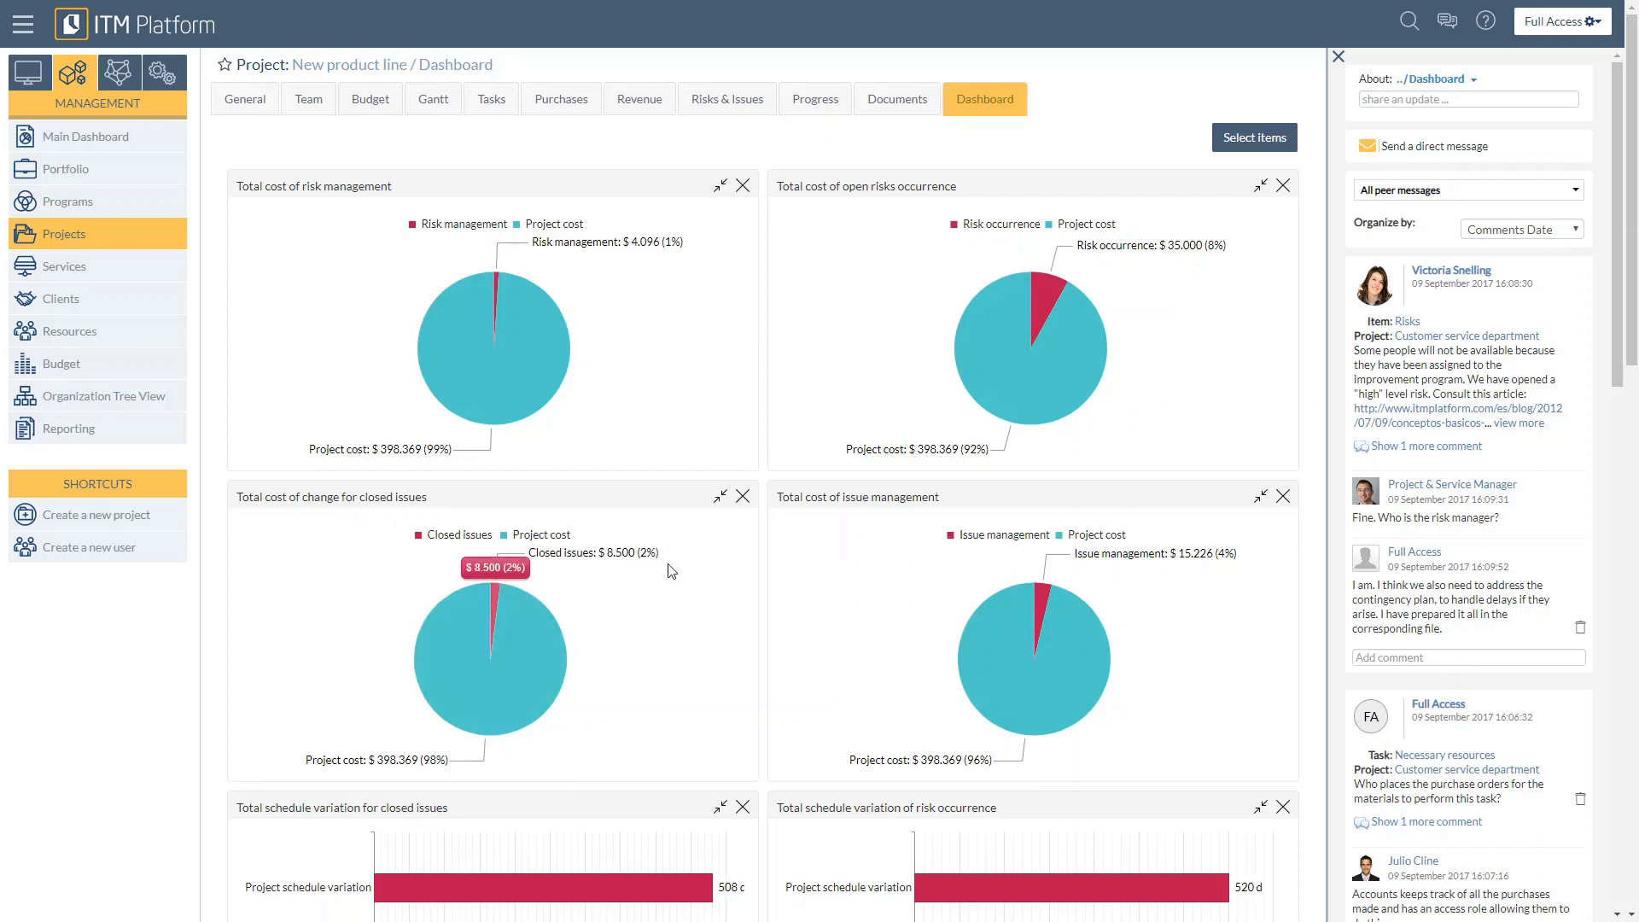
{"action": "scroll", "coordinate": [672, 571], "scroll_direction": "down", "scroll_amount": 3}
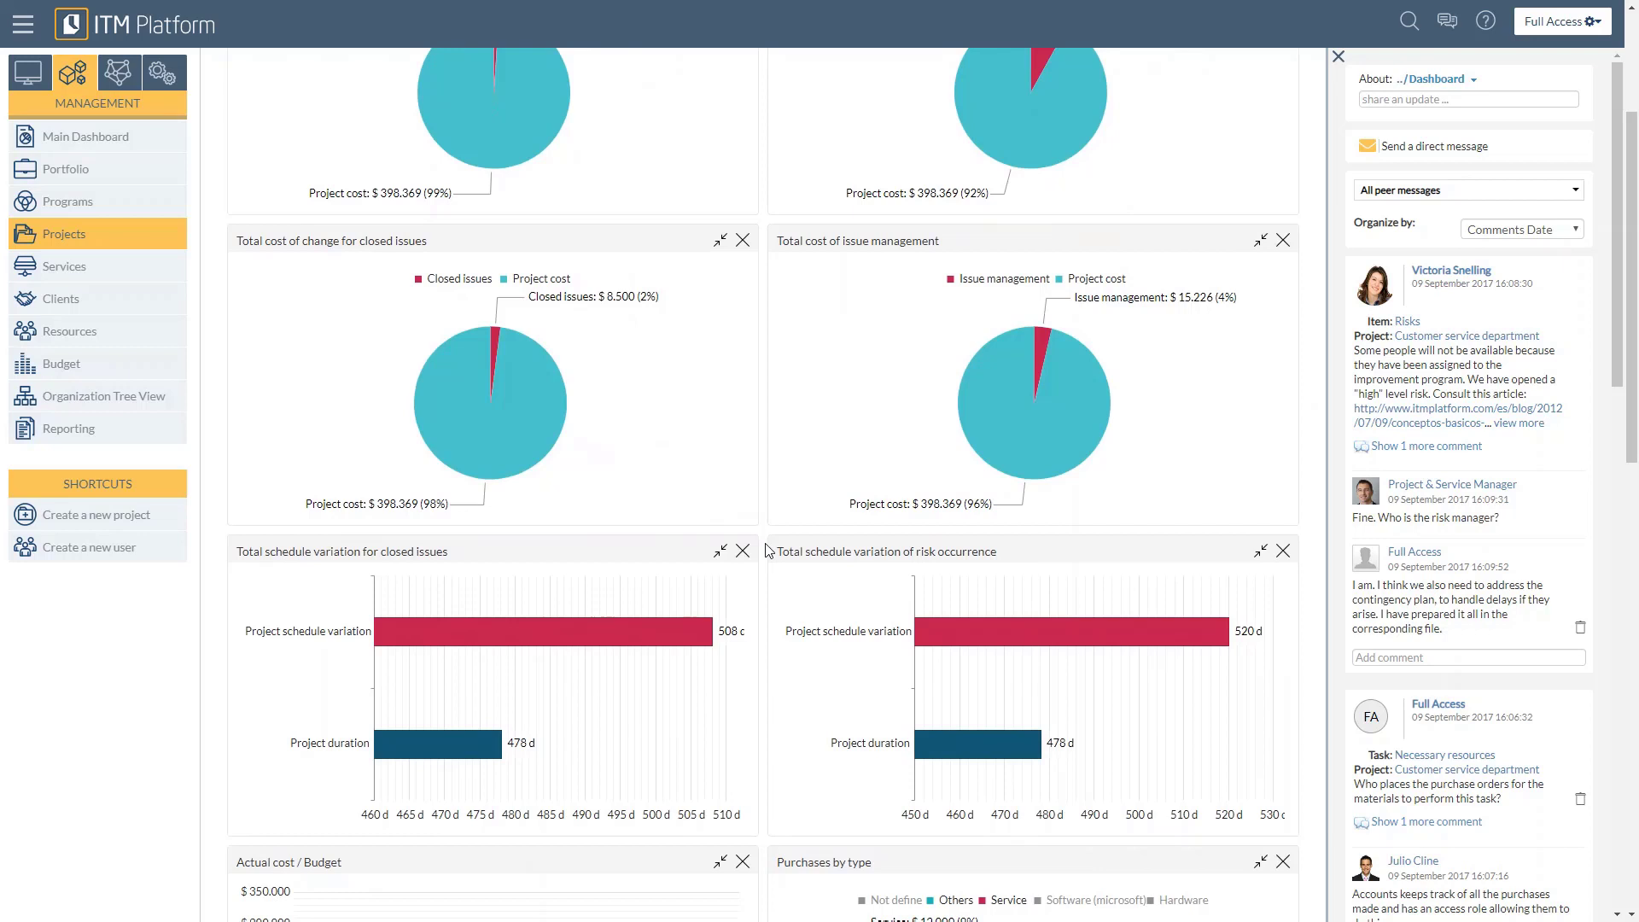
{"action": "mouse_move", "coordinate": [955, 735]}
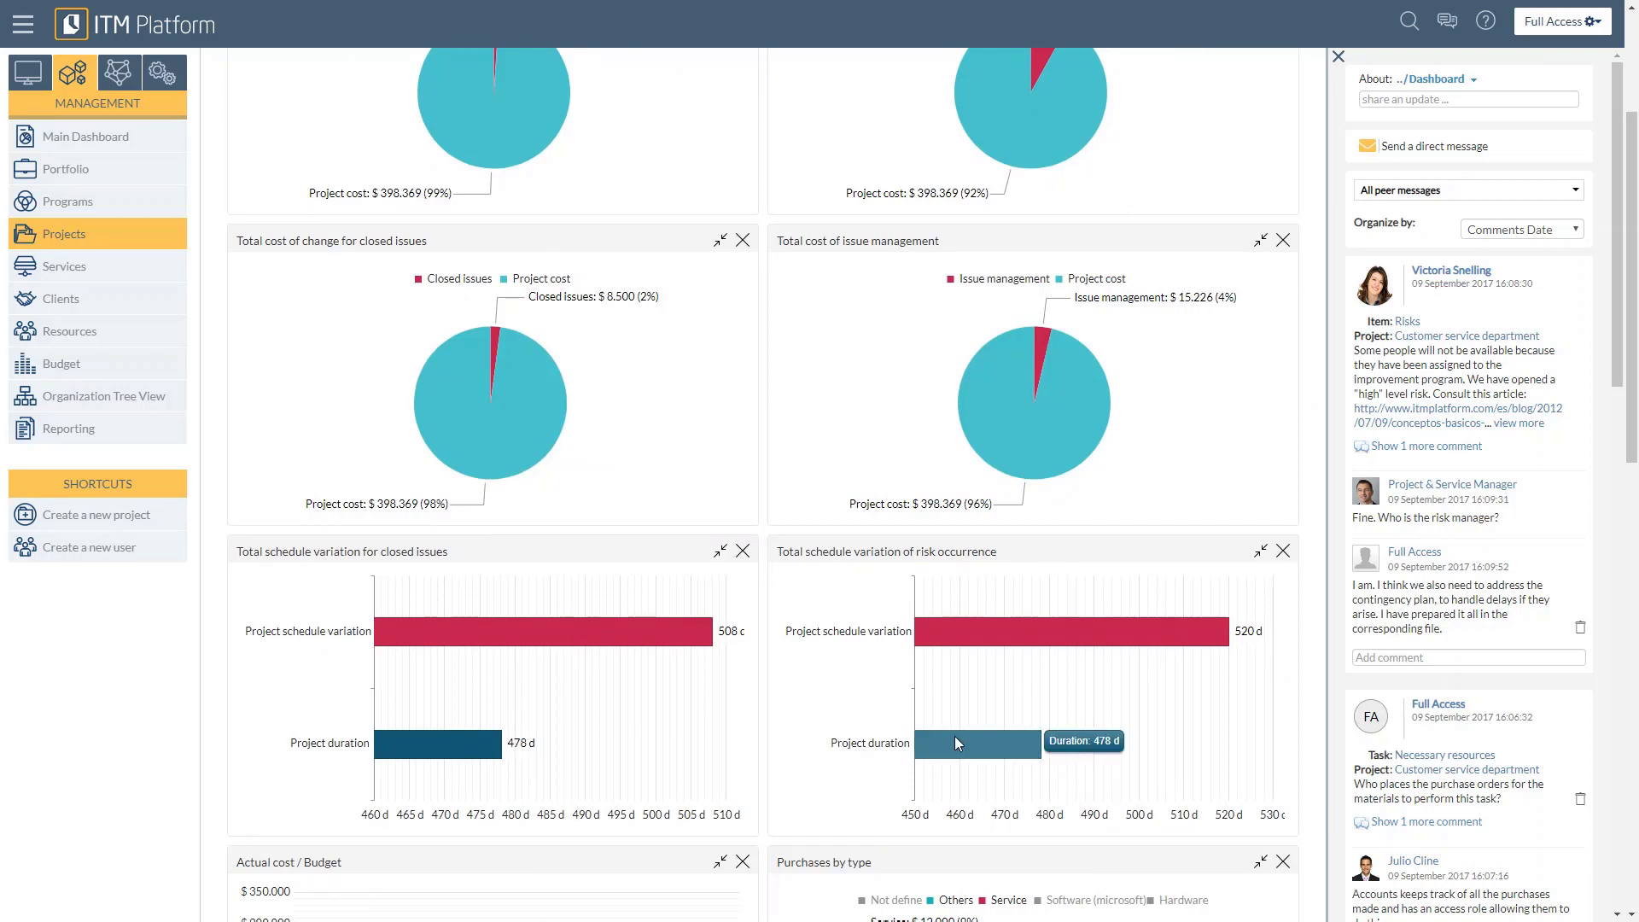
{"action": "mouse_move", "coordinate": [1243, 635]}
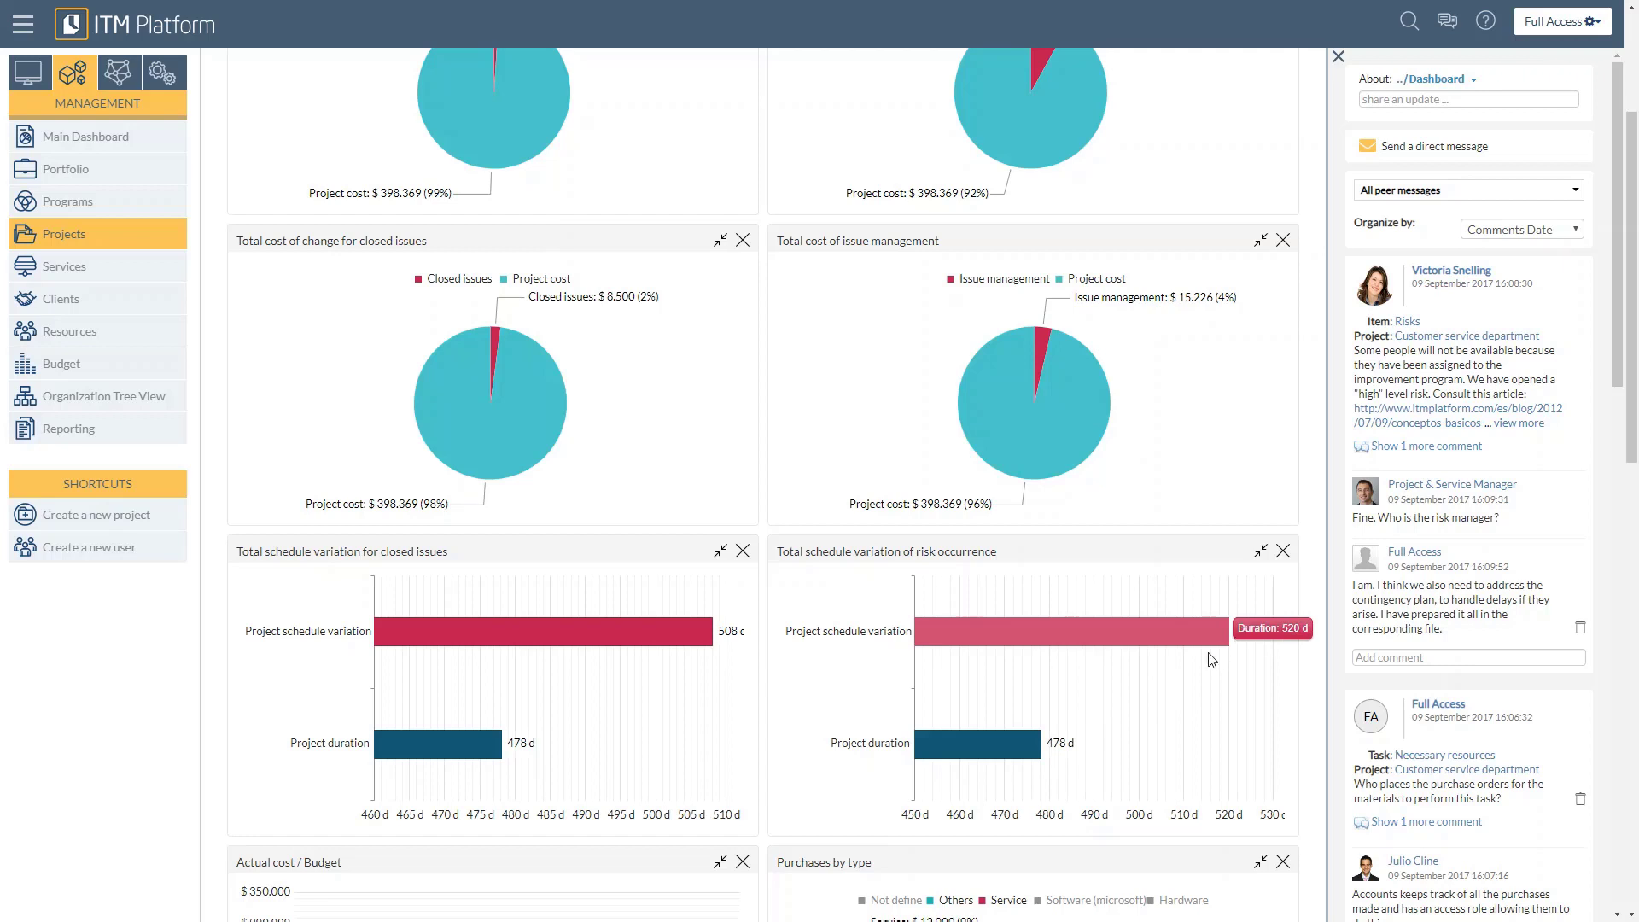
{"action": "mouse_move", "coordinate": [1063, 759]}
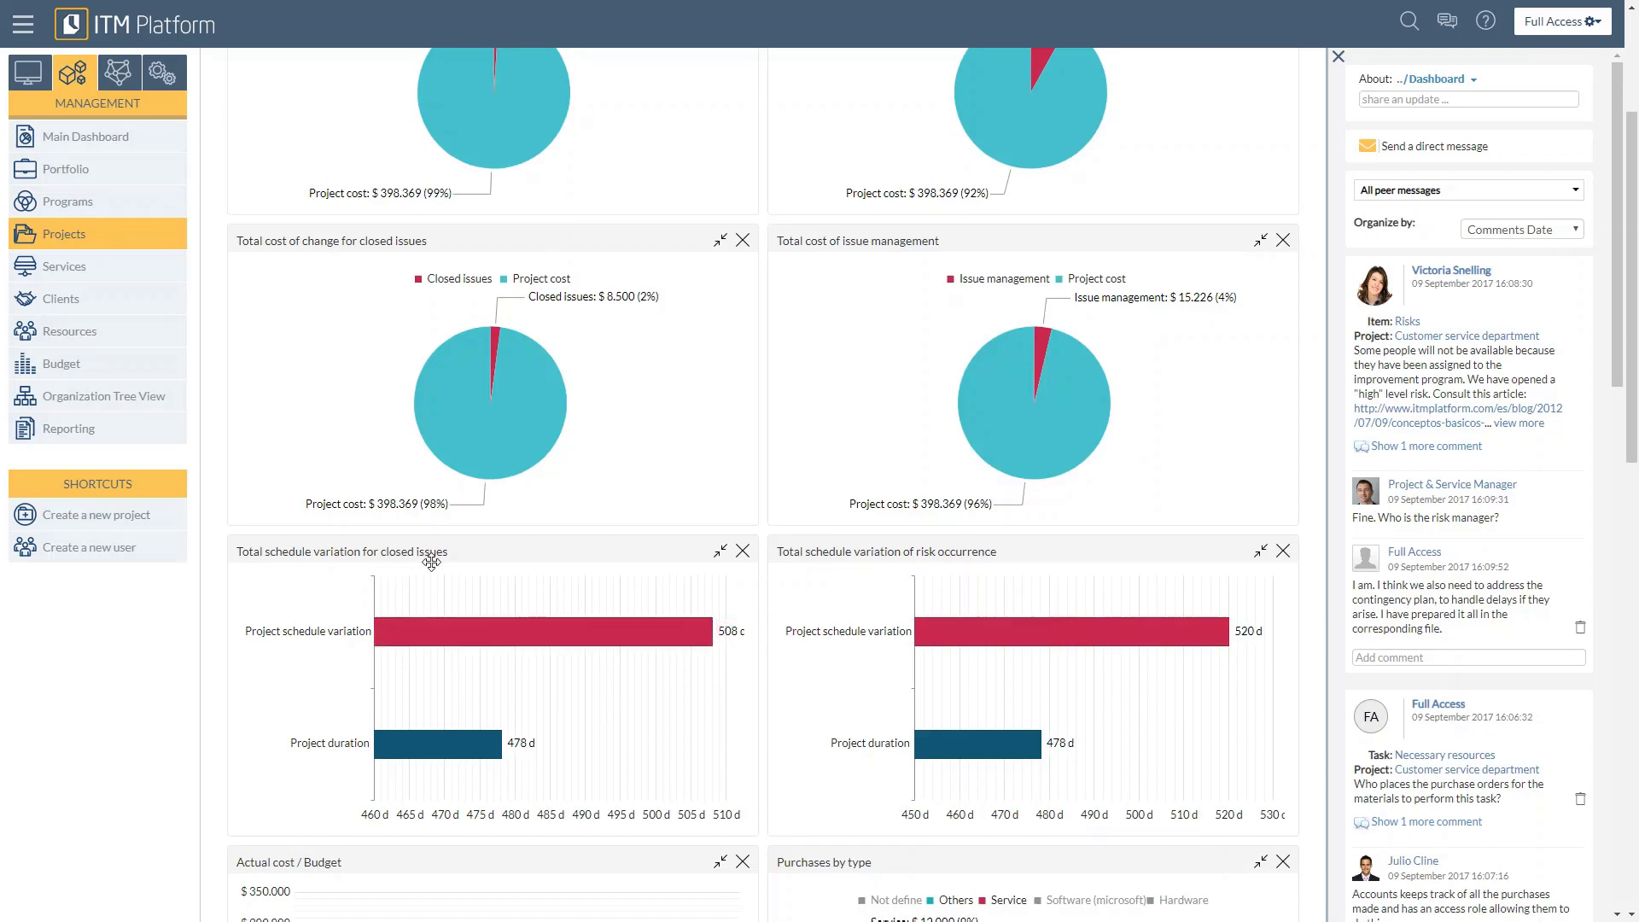
{"action": "mouse_move", "coordinate": [500, 748]}
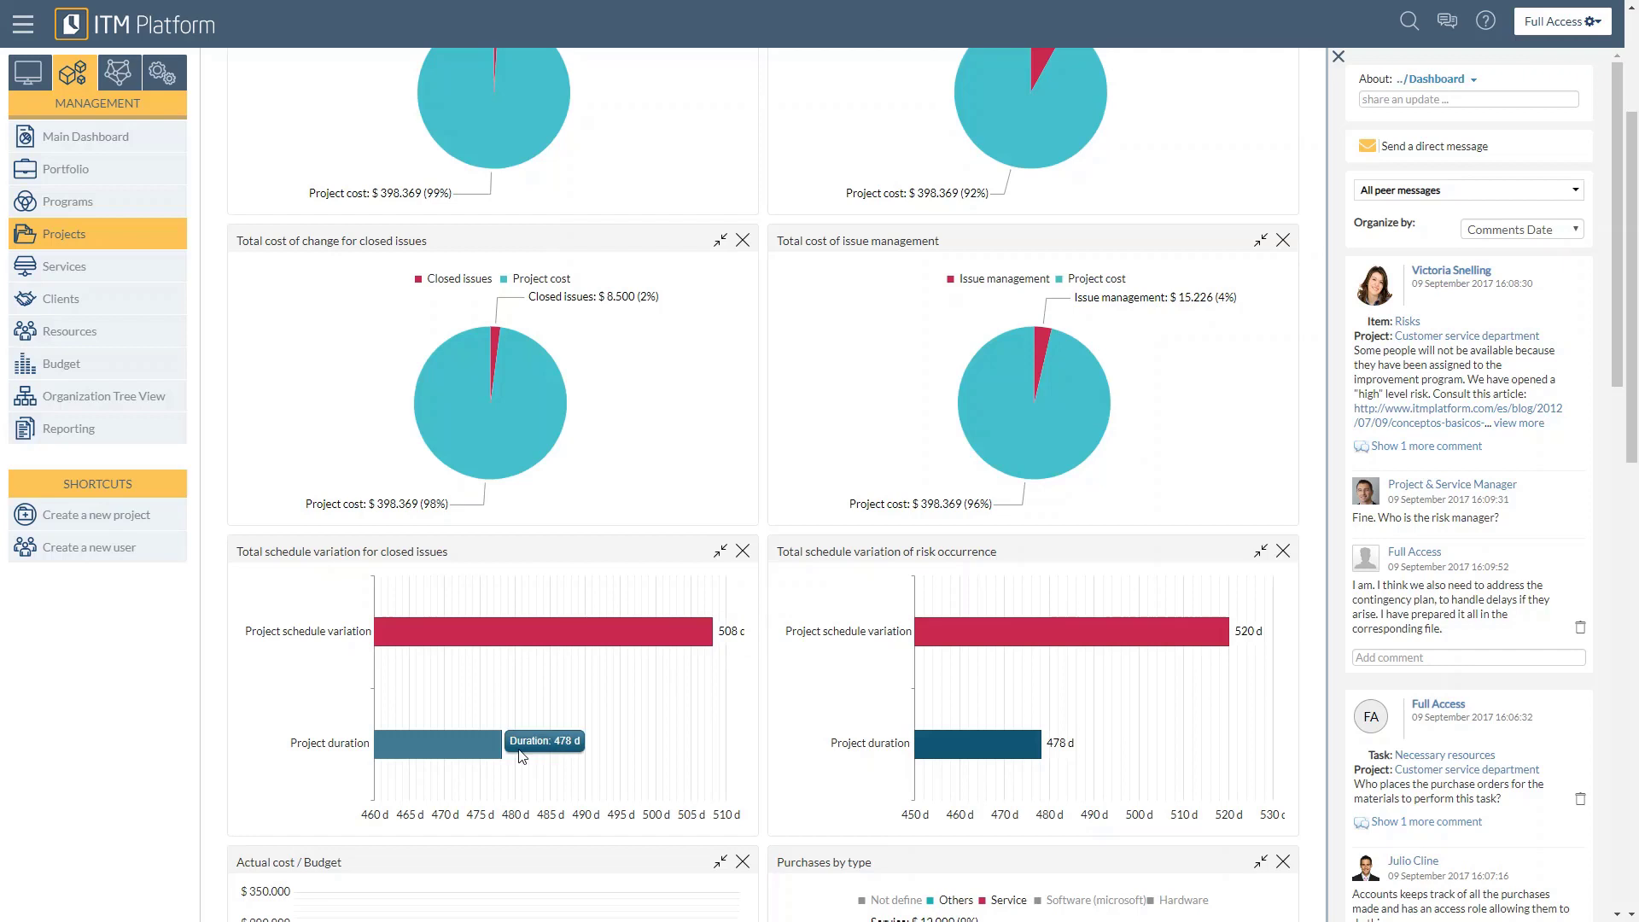
{"action": "mouse_move", "coordinate": [732, 640]}
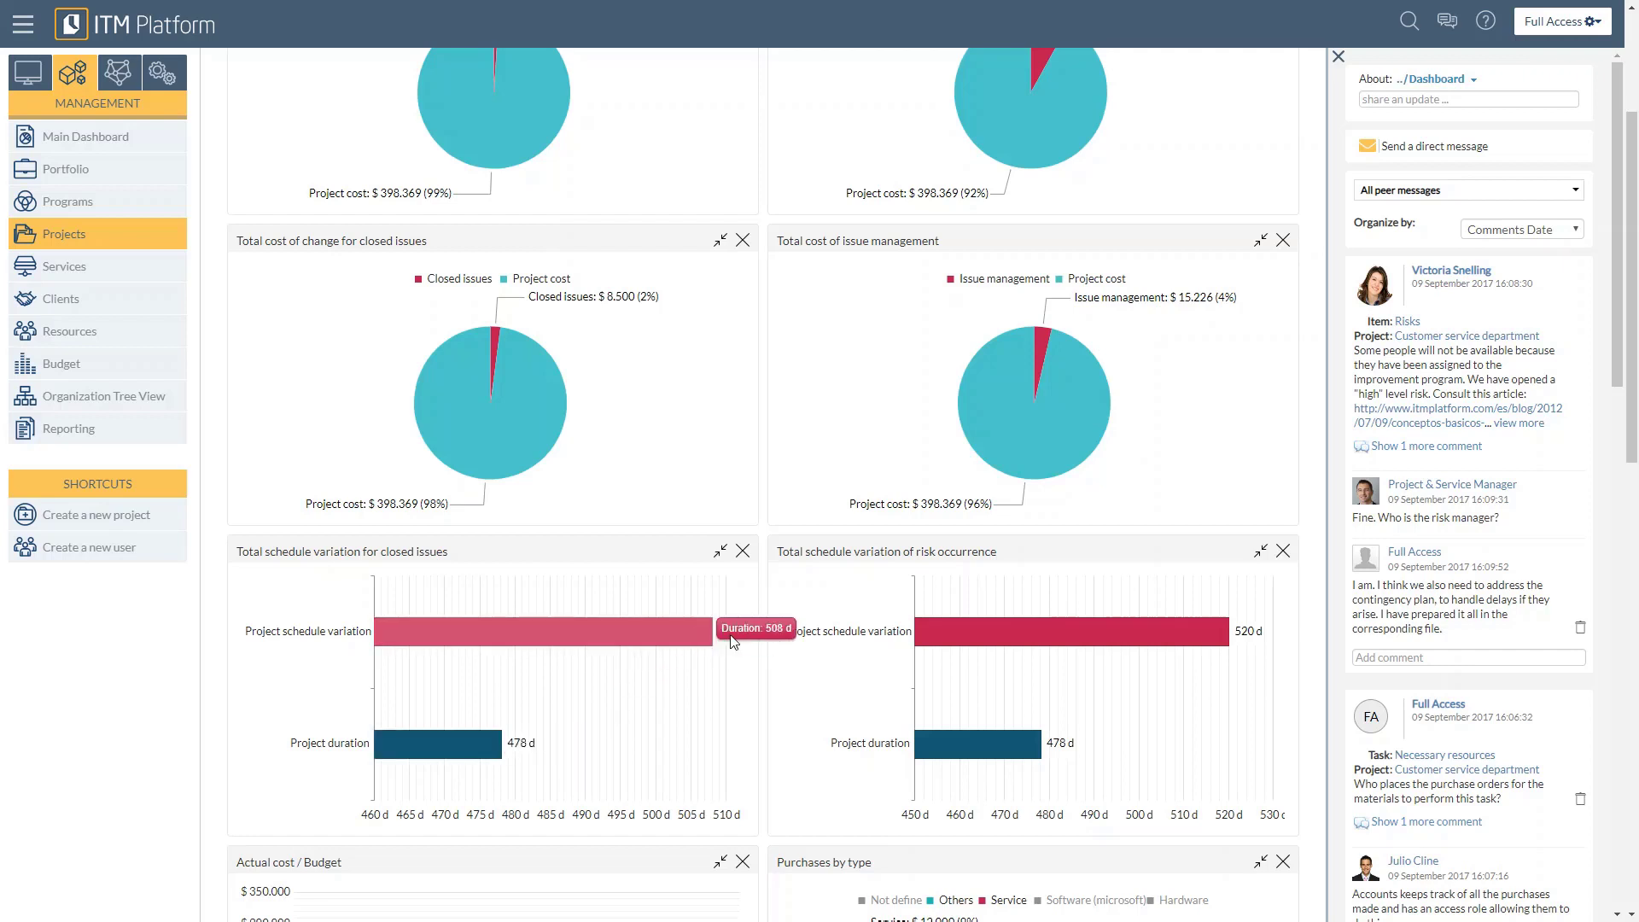
{"action": "scroll", "coordinate": [733, 640], "scroll_direction": "up", "scroll_amount": 3}
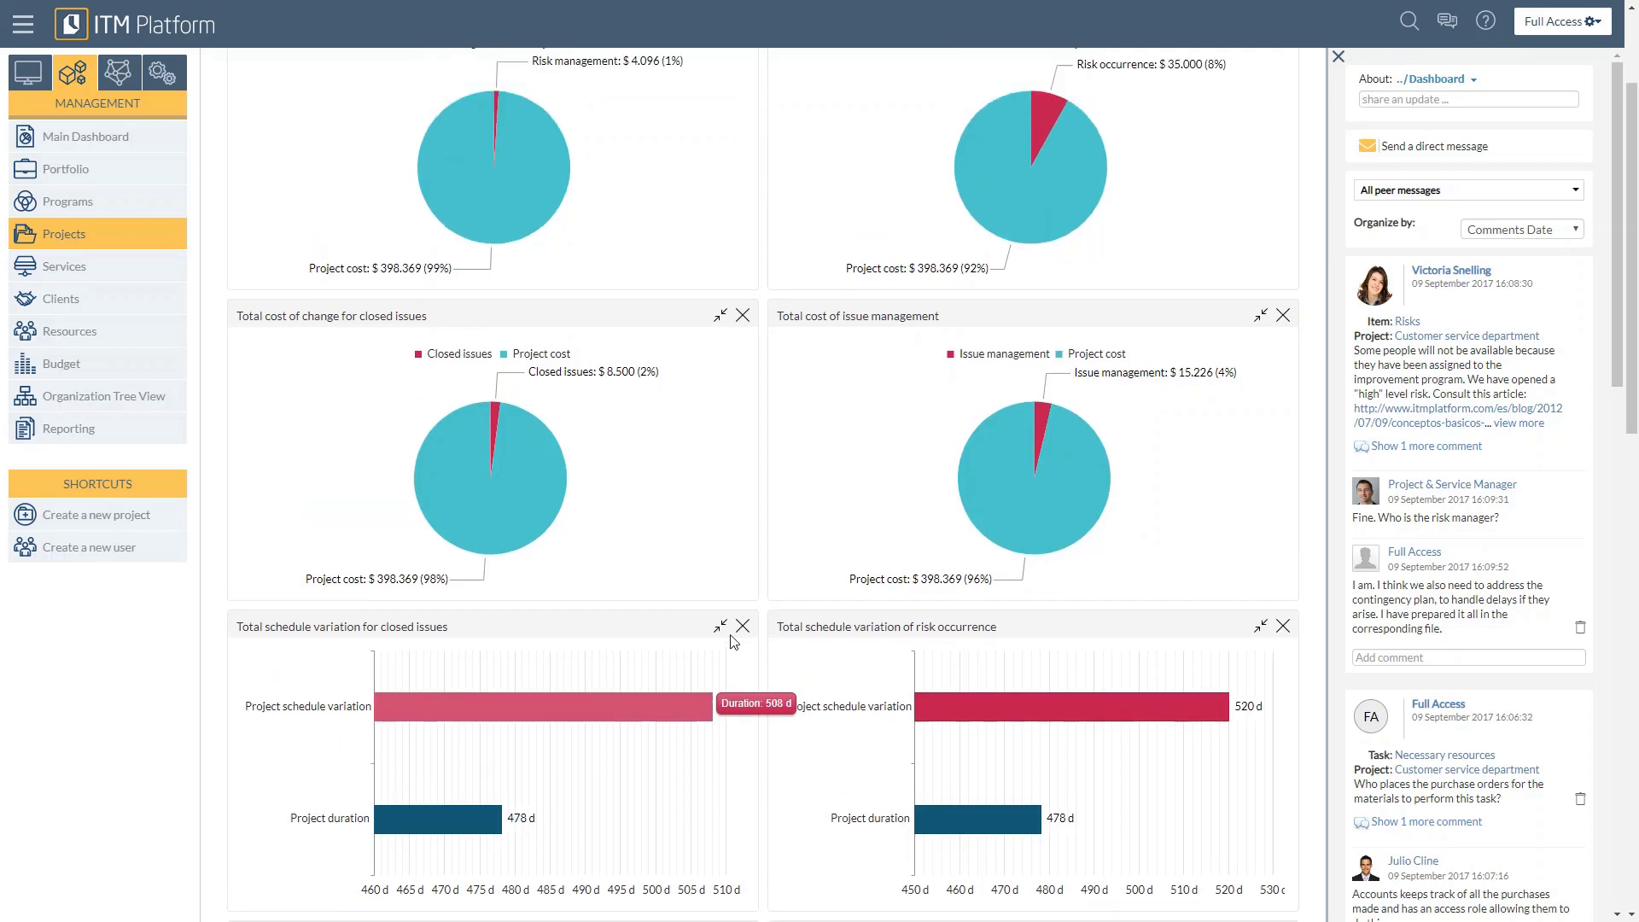